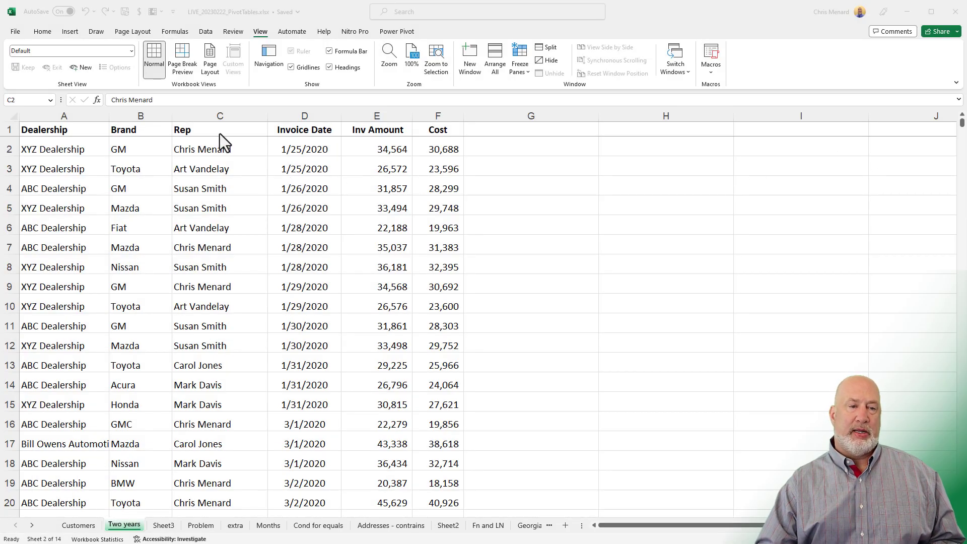
Switch from the Two years sheet to the Customers worksheet tab
left_click(78, 525)
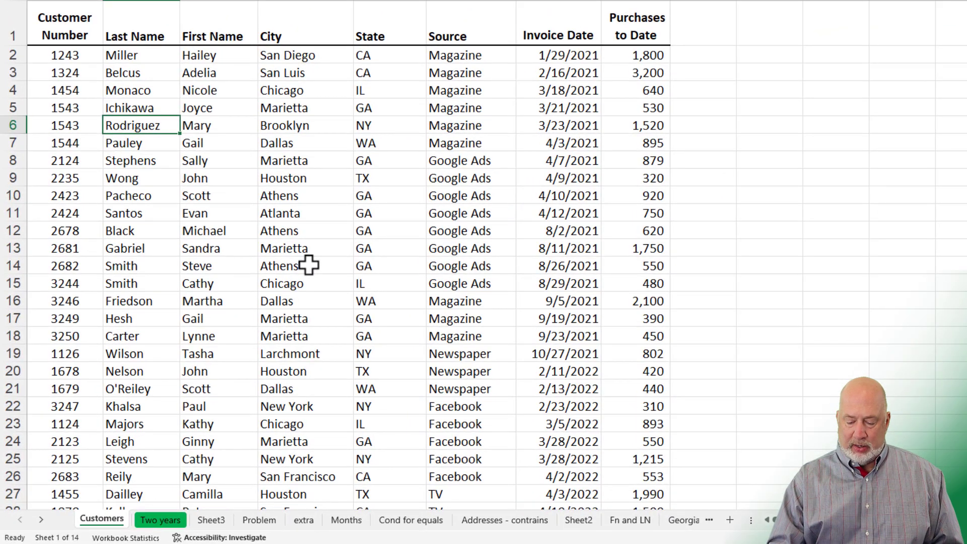
Cycle through Two years, Problem and the extra sheet with Ctrl+PageDown/PageUp, ending on Two years
key("ctrl+Page_Down")
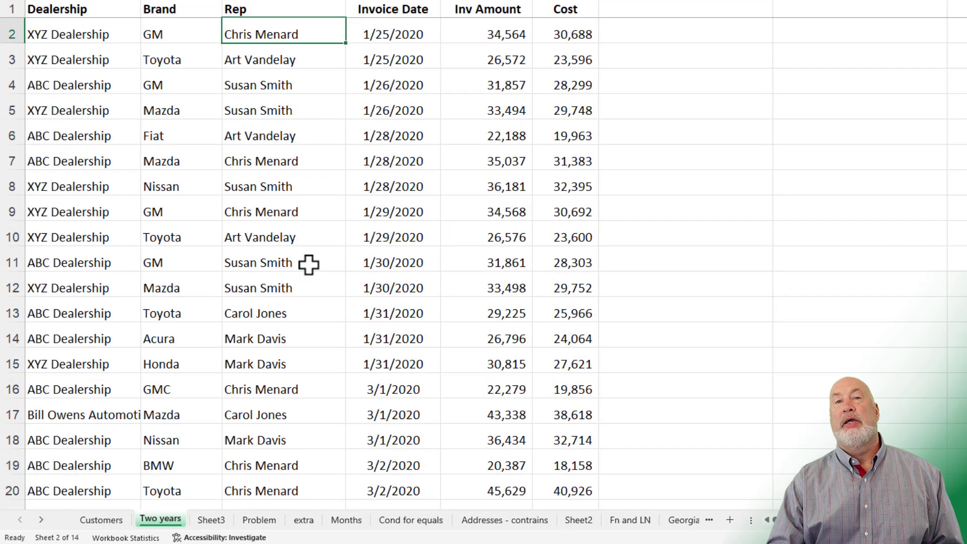
key("ctrl+Page_Down")
key("ctrl+Page_Down")
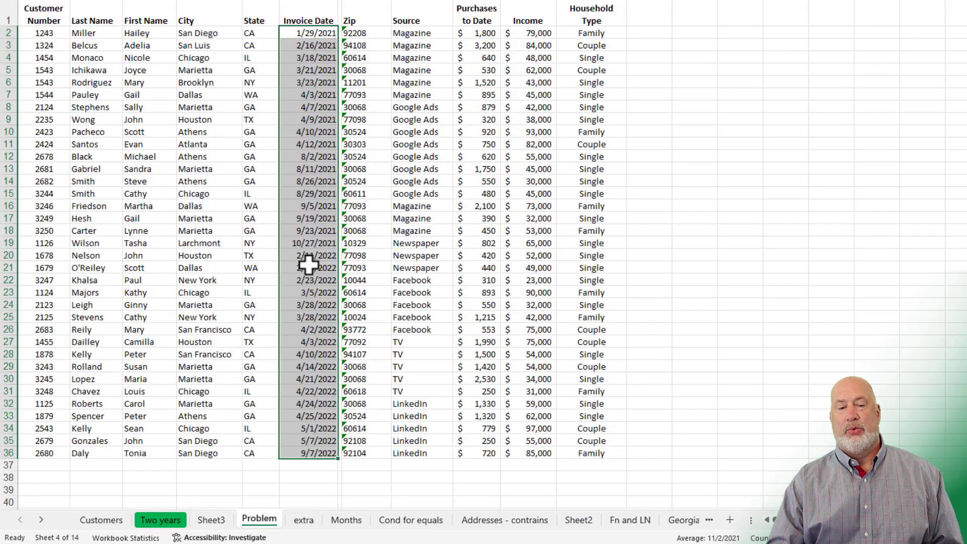
key("ctrl+Page_Down")
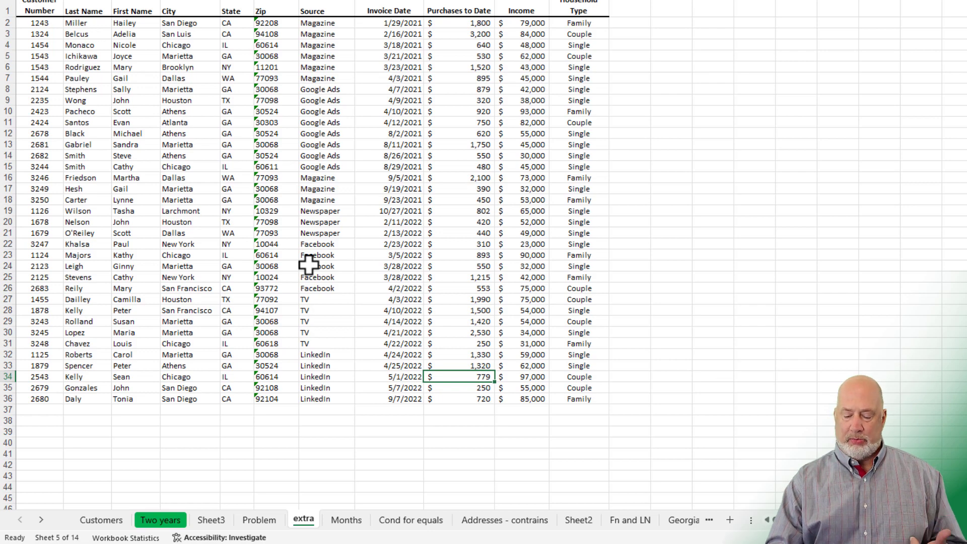
key("ctrl+Page_Down")
key("ctrl+Page_Up")
key("ctrl+Page_Up")
key("ctrl+Page_Up")
key("ctrl+Page_Up")
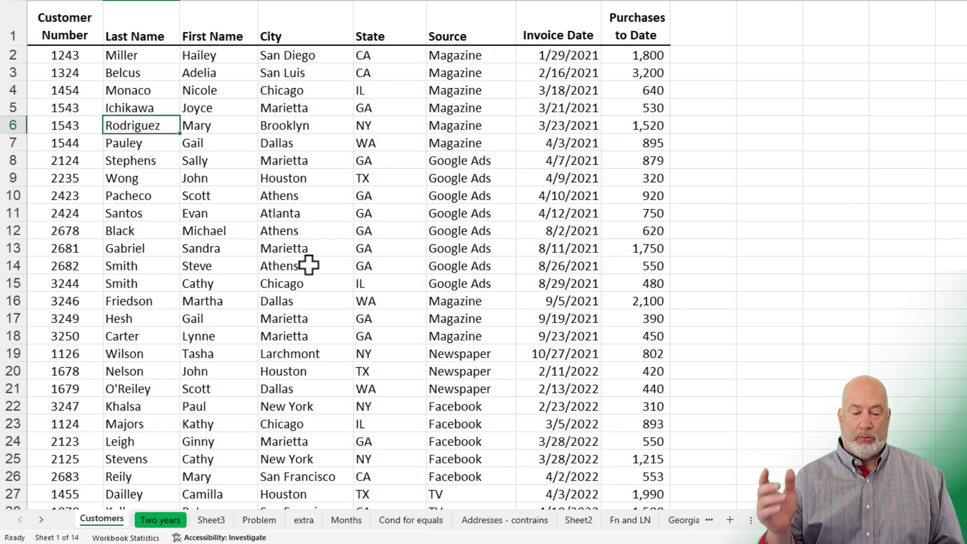
key("ctrl+Page_Down")
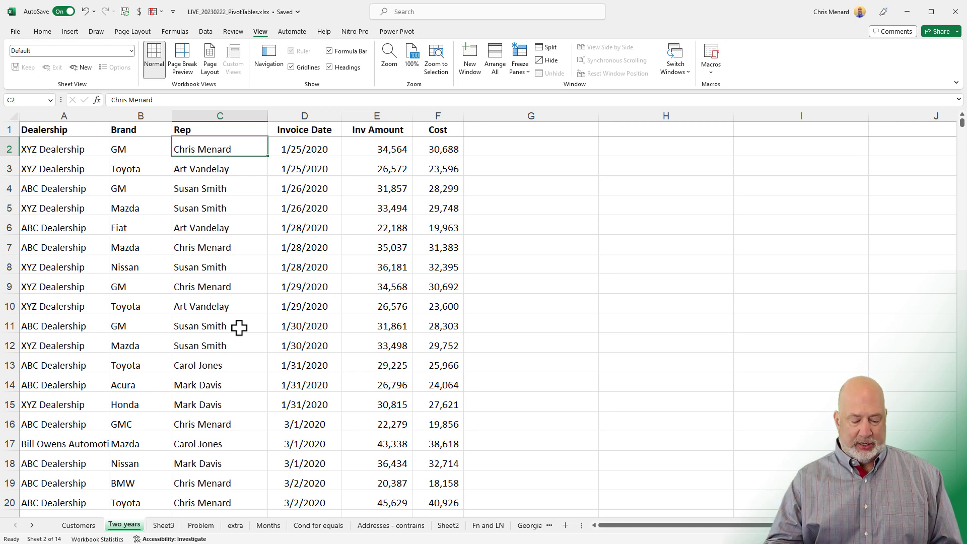
Unfreeze the panes on the Two years sheet
key("ctrl+Home")
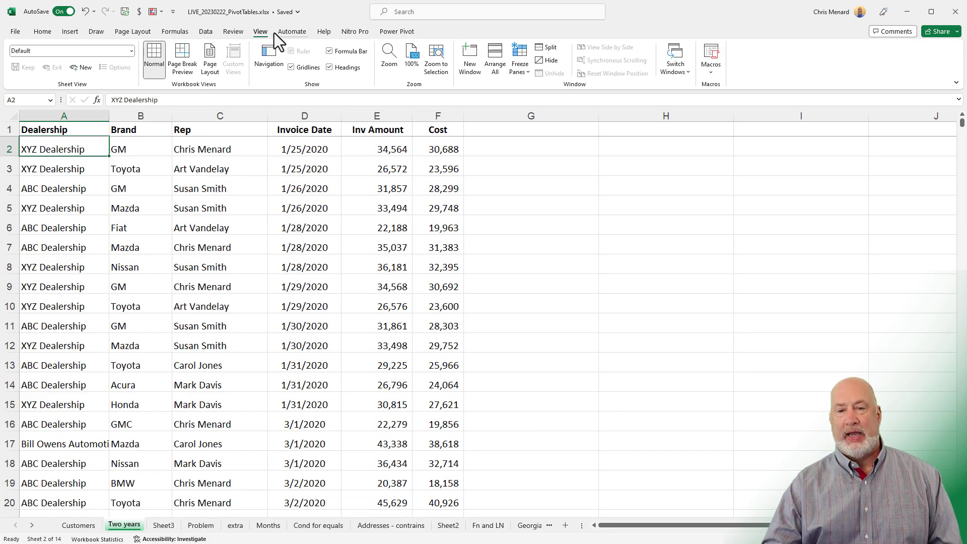
left_click(524, 69)
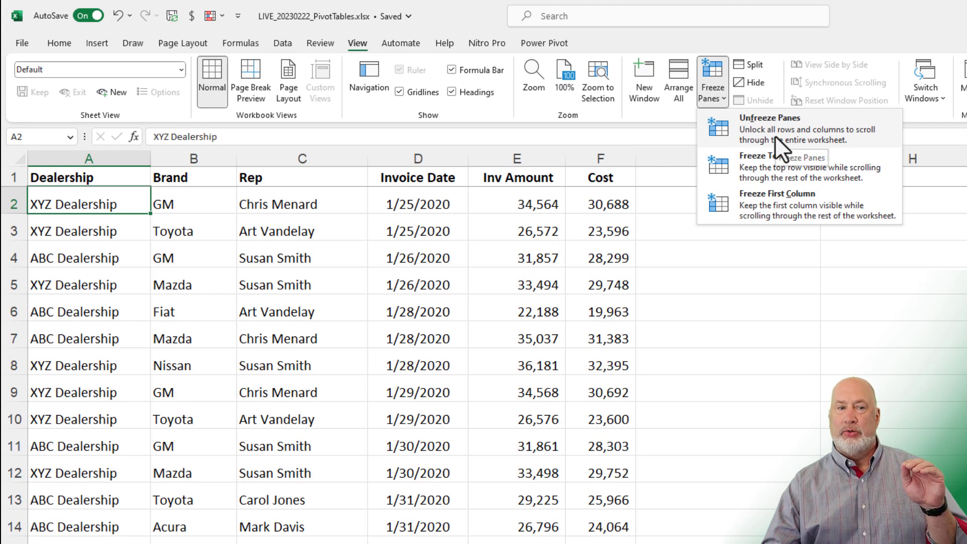
left_click(775, 135)
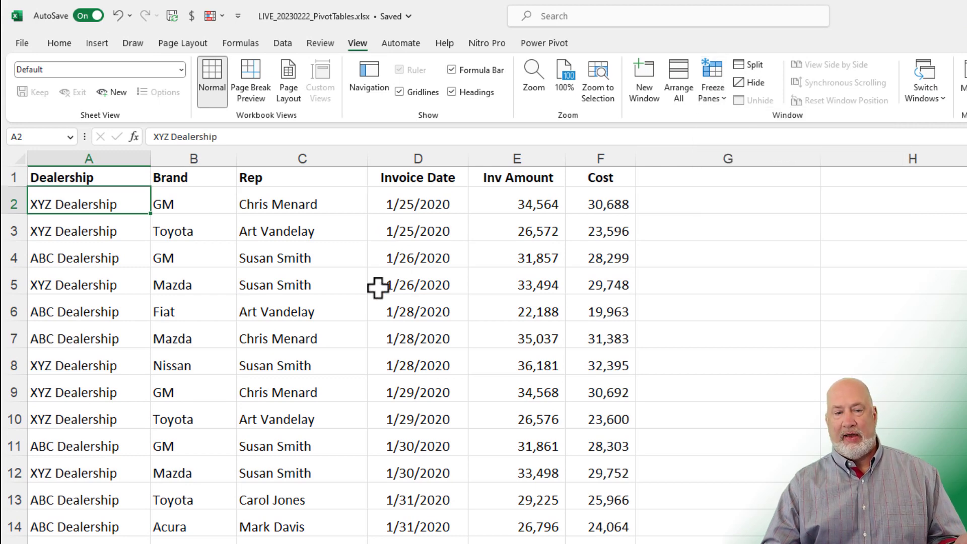
left_click(337, 299)
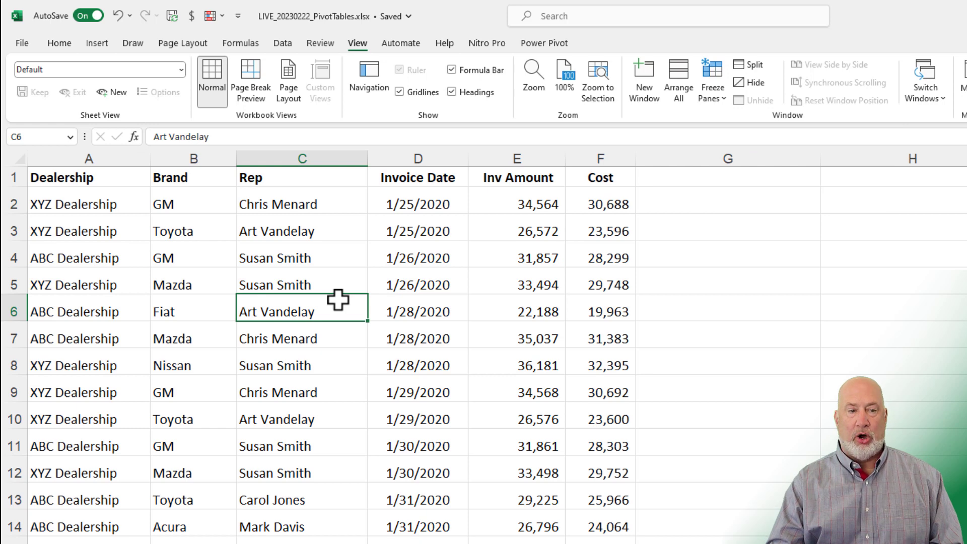
Freeze panes above row 2 to keep the headers visible, then return to A1
key("ctrl+Home")
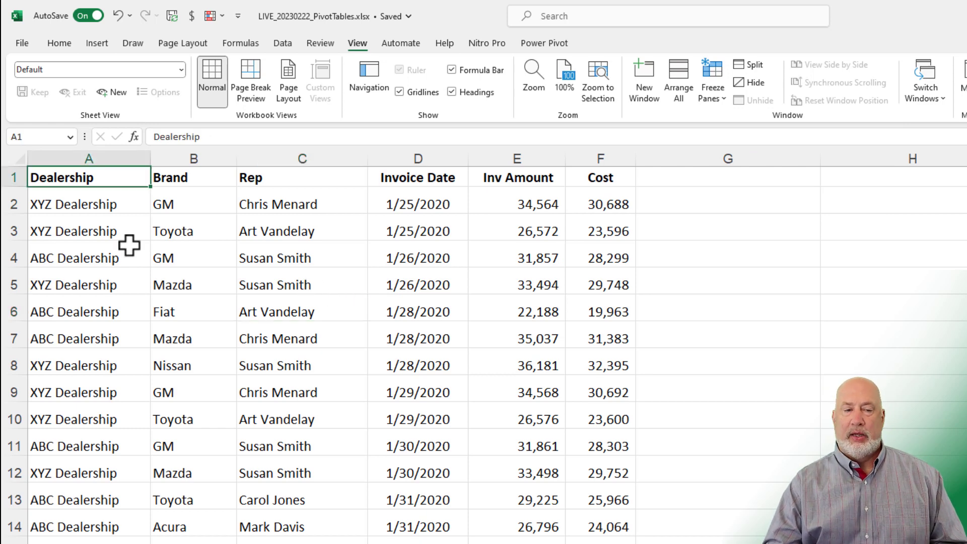
left_click(20, 204)
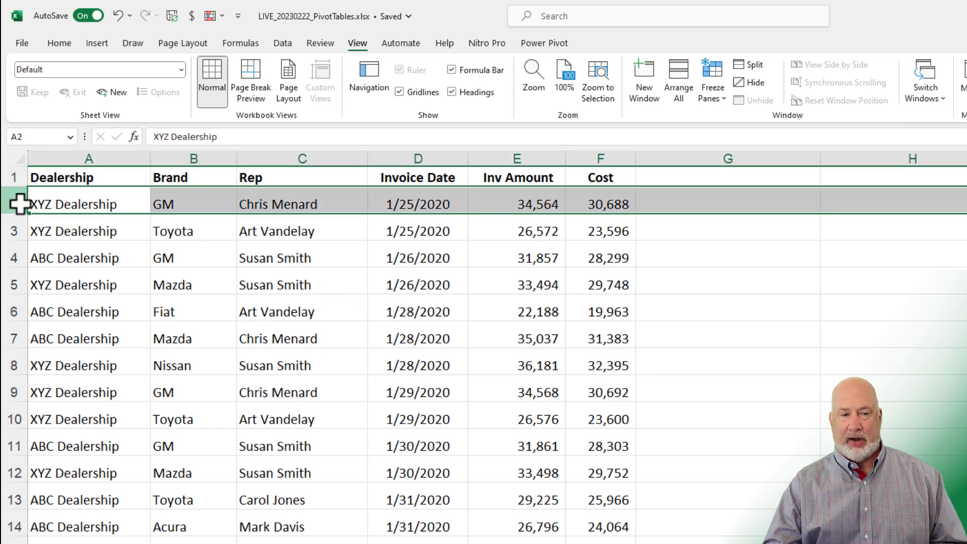
left_click(713, 96)
left_click(746, 125)
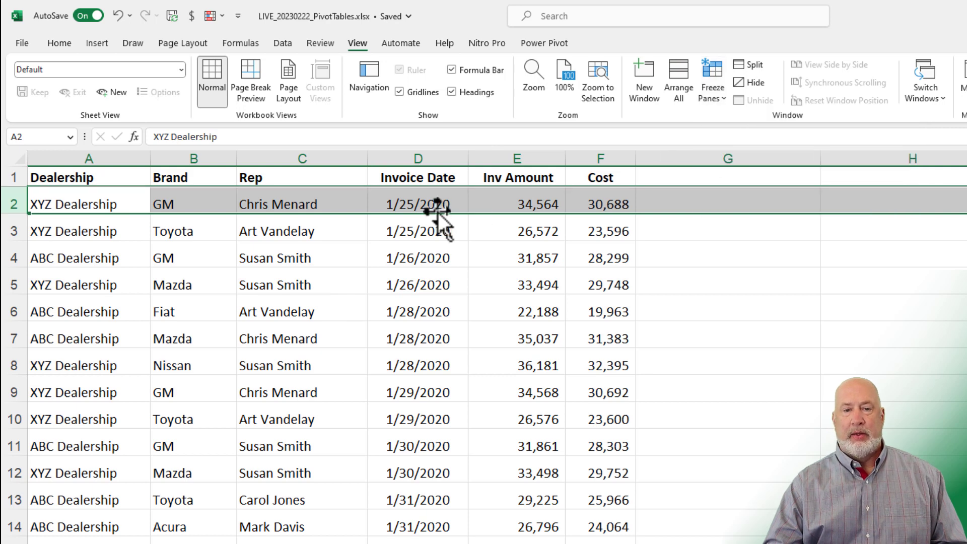
left_click(411, 204)
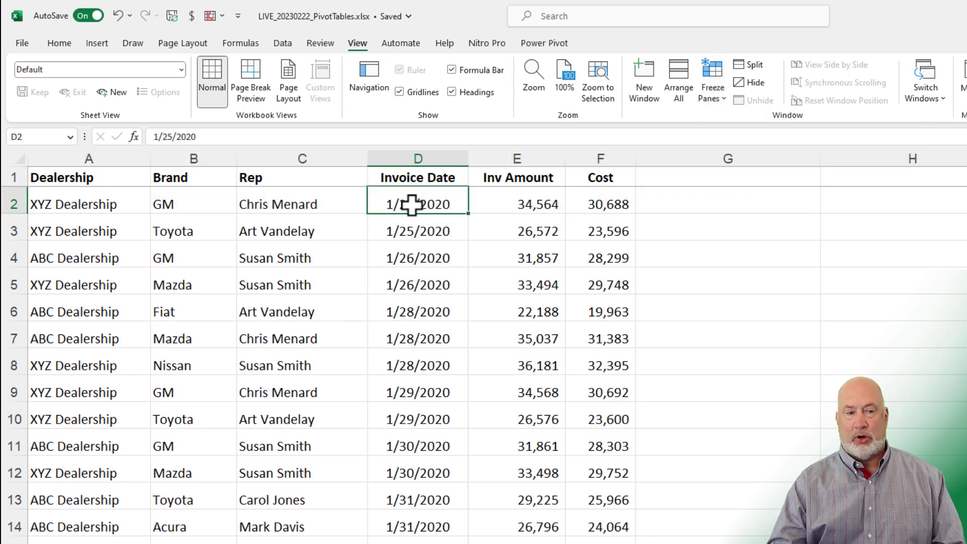
key("ctrl+Home")
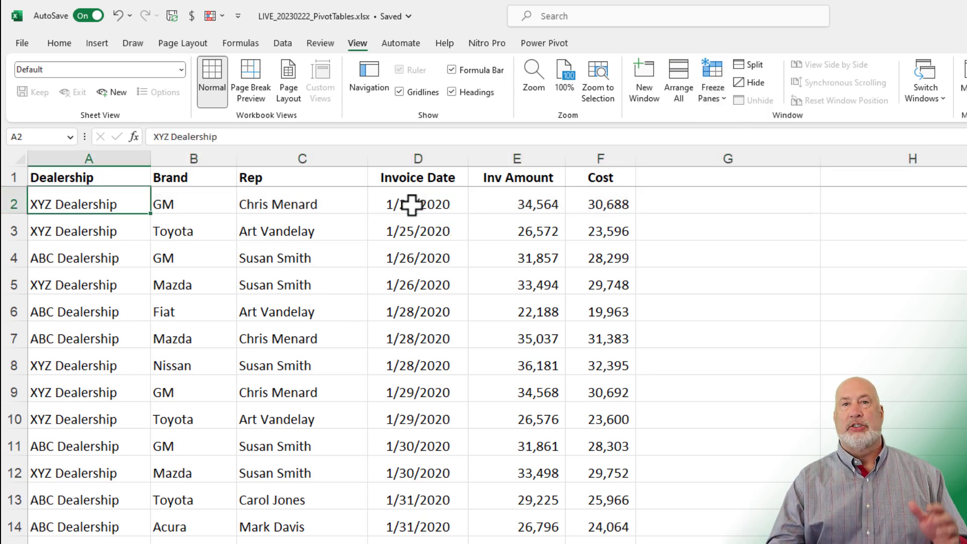
key("Up")
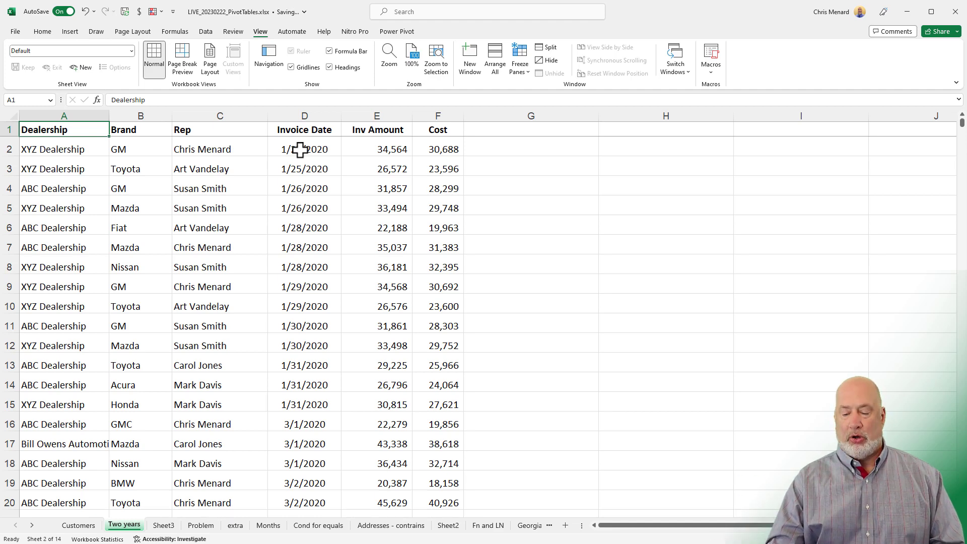
key("ctrl+End")
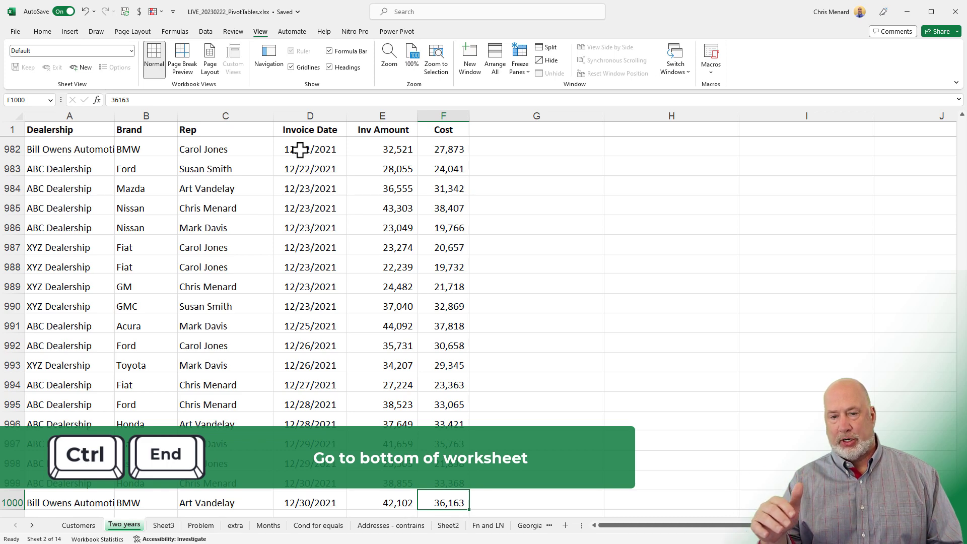
key("ctrl+Home")
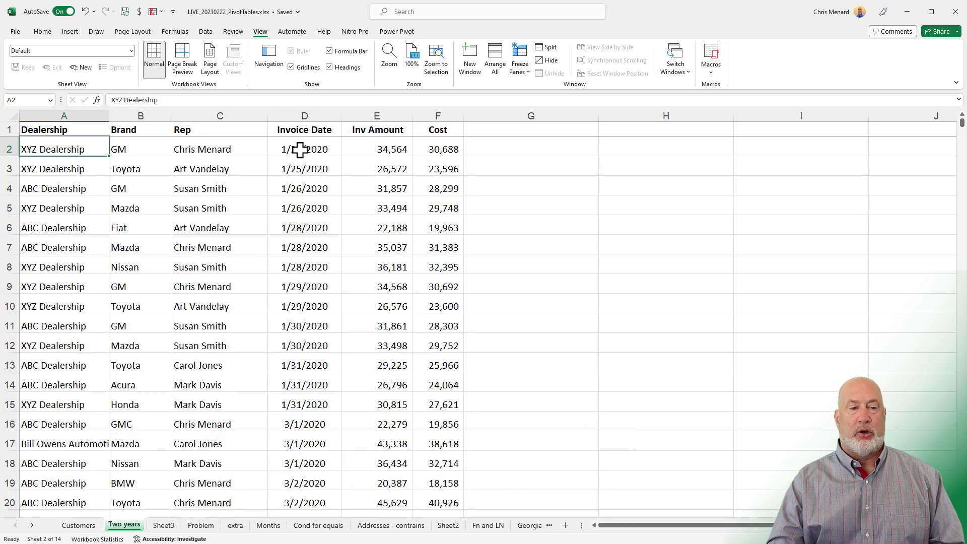
key("Up")
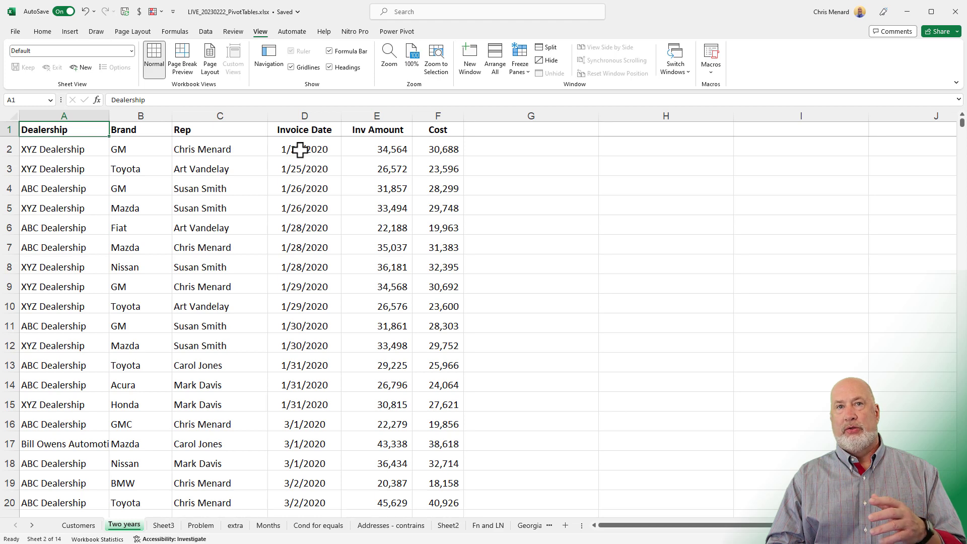
key("Right")
key("Right")
key("Right")
key("Right")
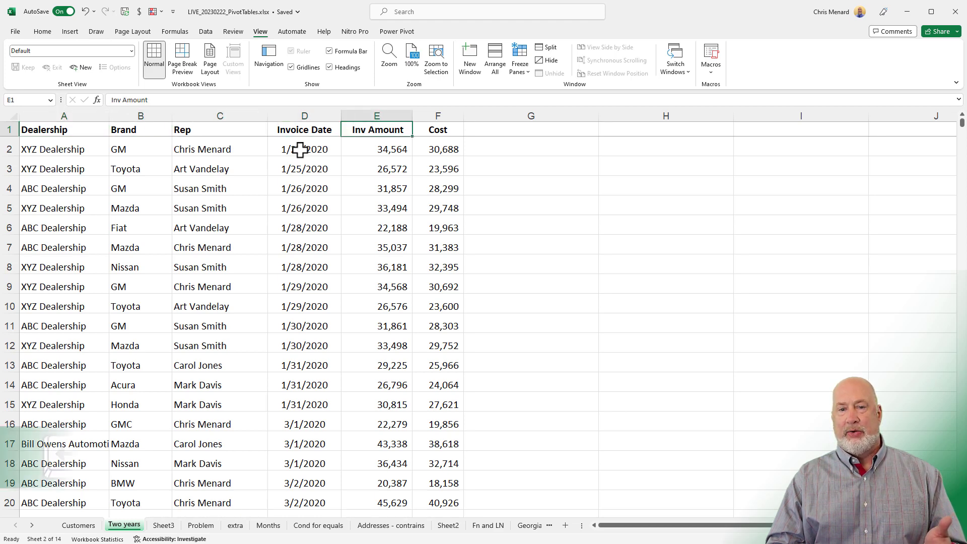
key("Down")
key("Down")
key("Down")
key("Down")
key("Down")
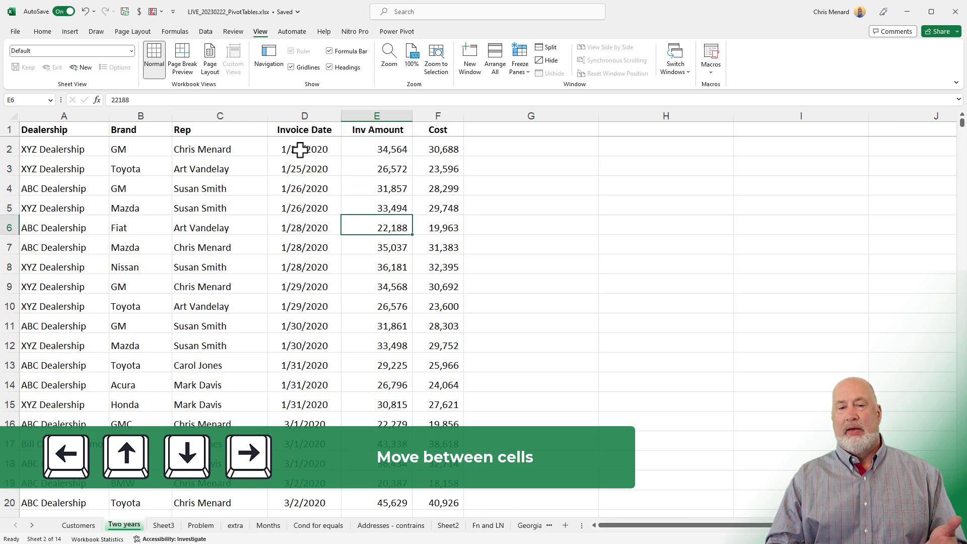
key("Left")
key("Left")
key("Left")
key("Left")
key("Up")
key("Up")
key("Up")
key("Up")
key("Up")
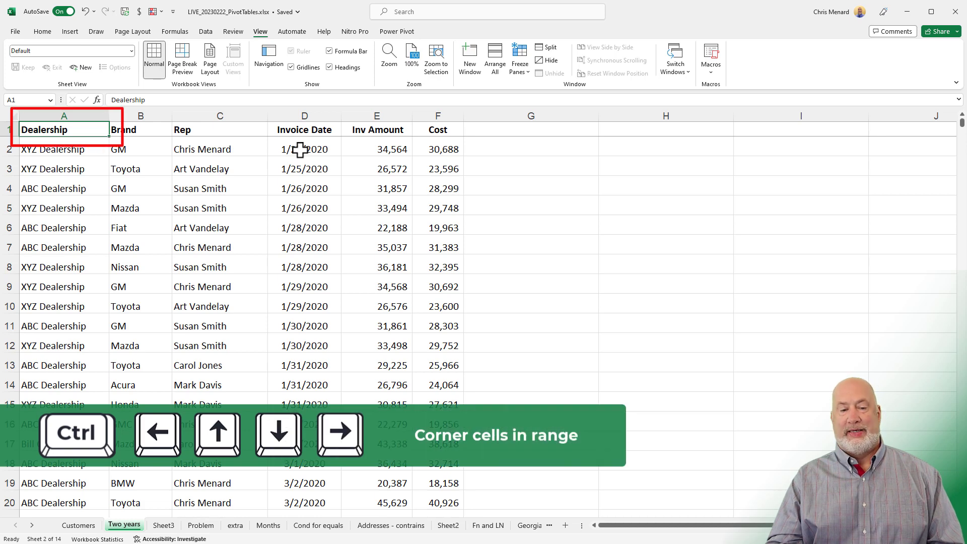
Jump with Ctrl+arrows to row 1000 and the Cost column, then back to A1
key("ctrl+Down")
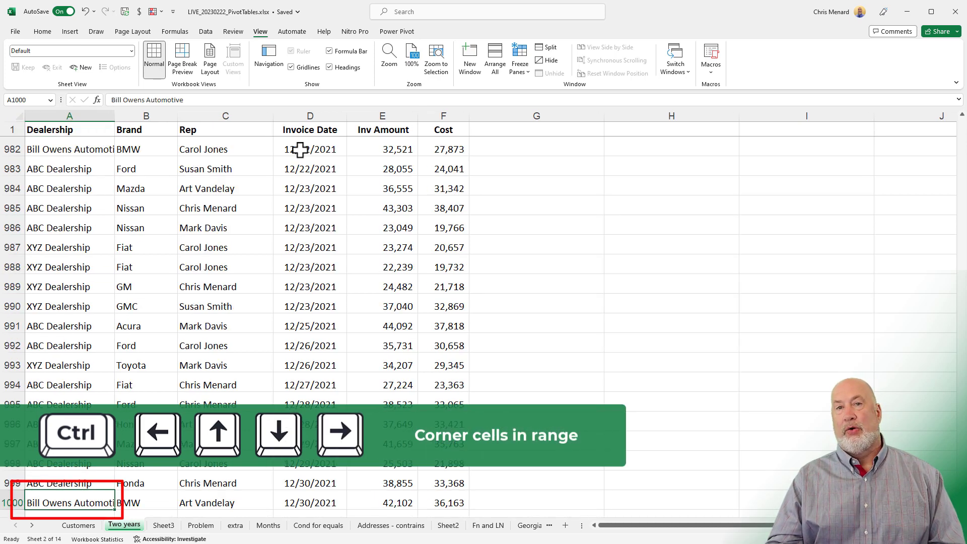
key("ctrl+Right")
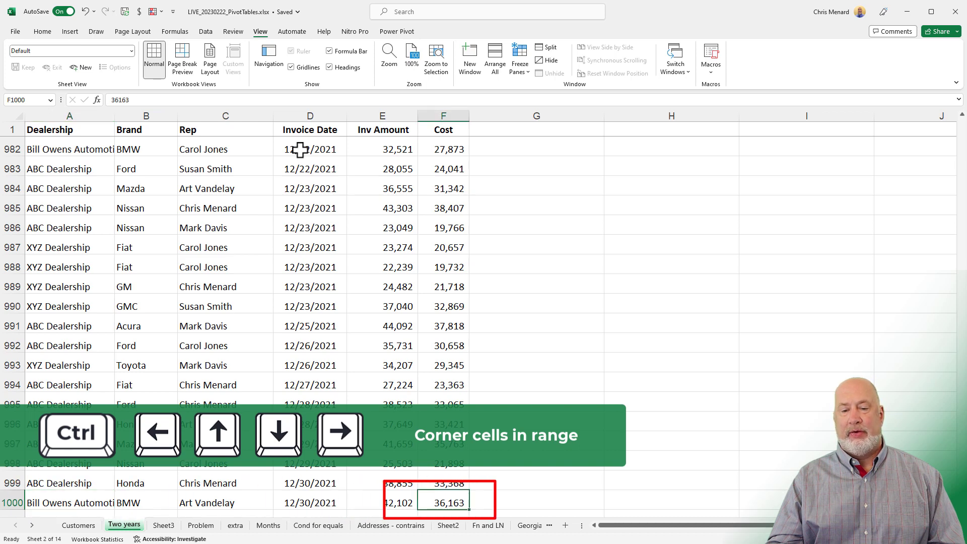
key("ctrl+Up")
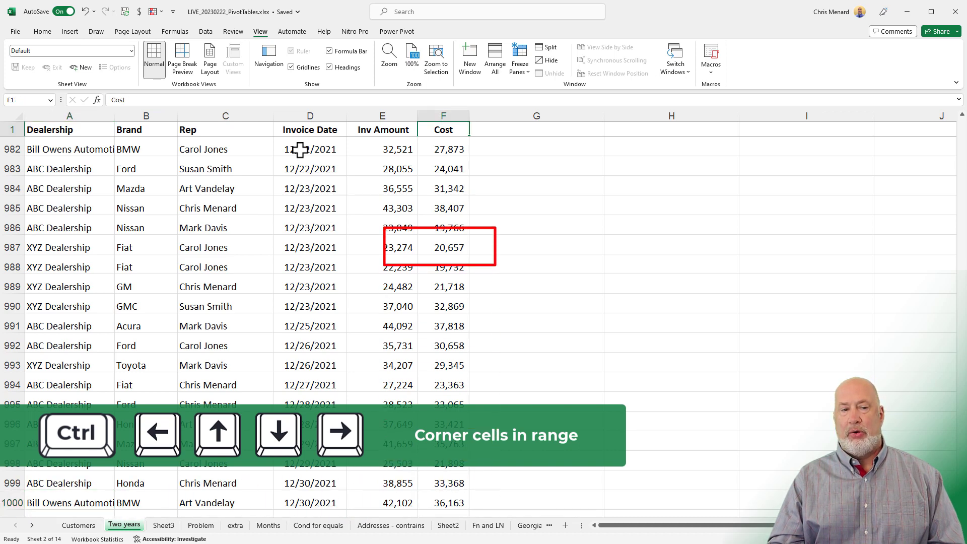
key("ctrl+Left")
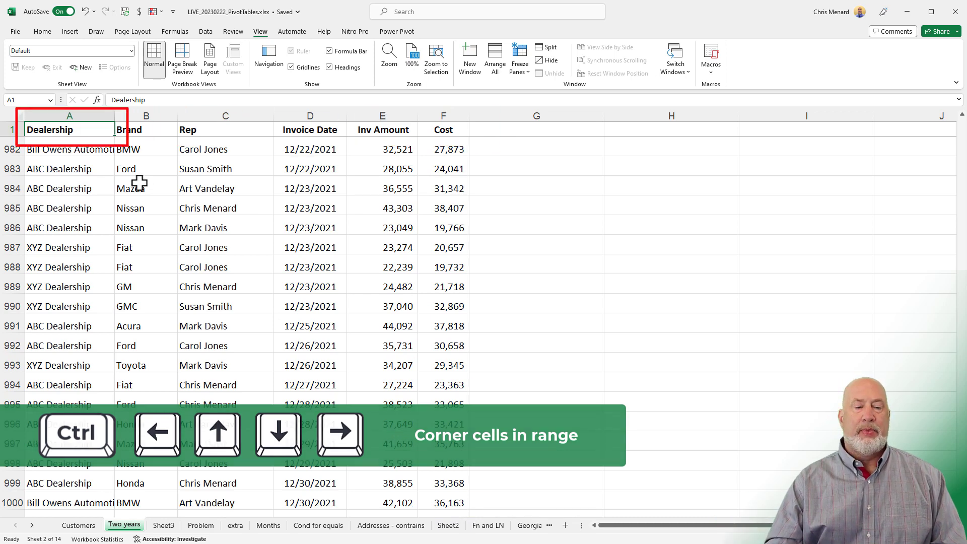
scroll(134, 174, "up", 5)
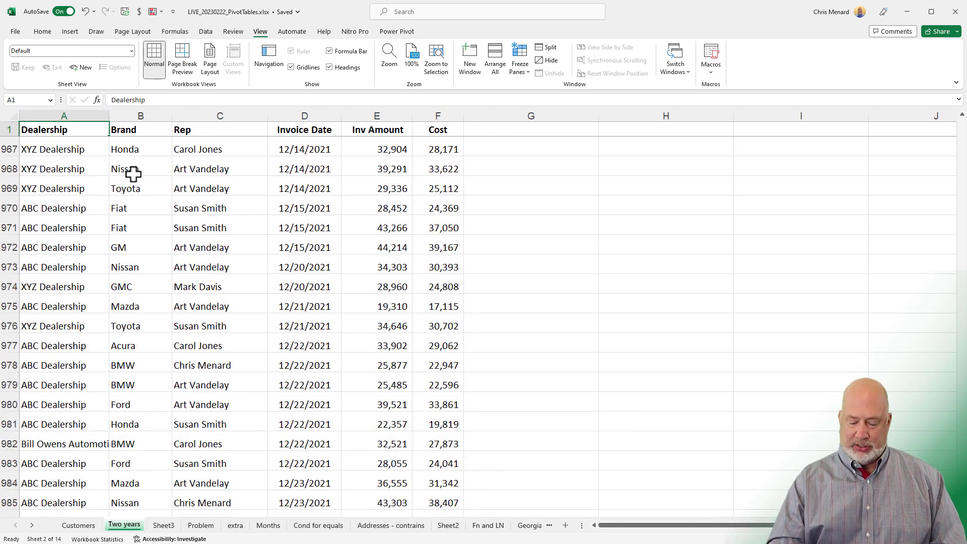
key("ctrl+Home")
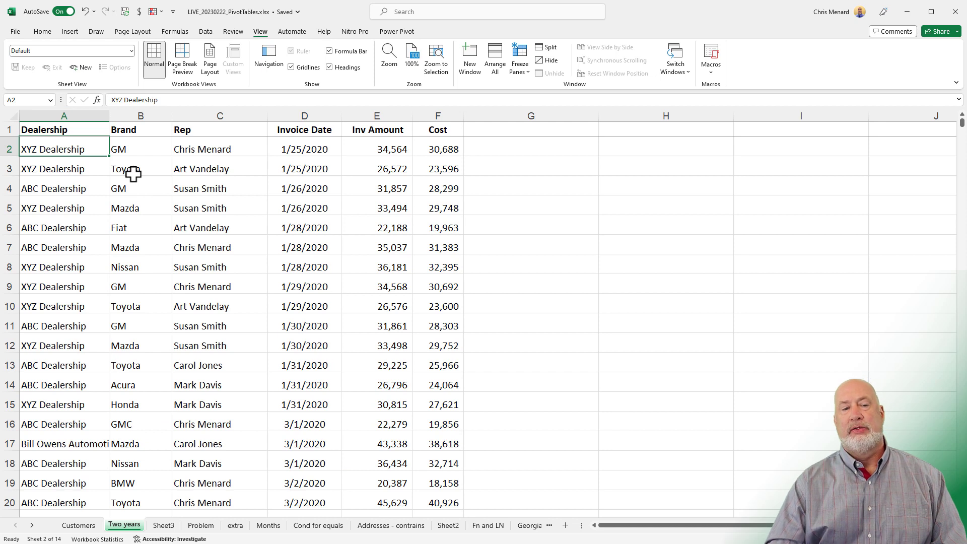
left_click(83, 129)
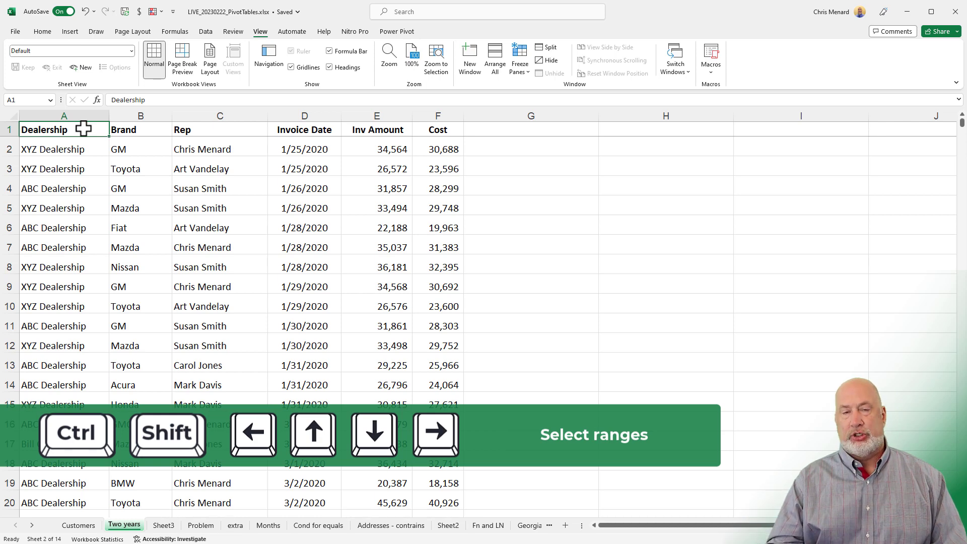
key("ctrl+shift+Down")
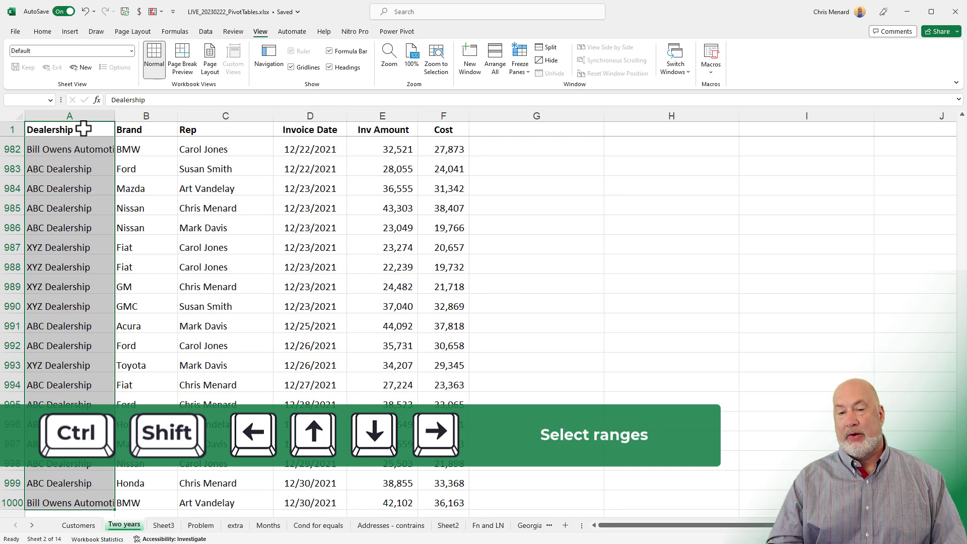
key("ctrl+shift+Right")
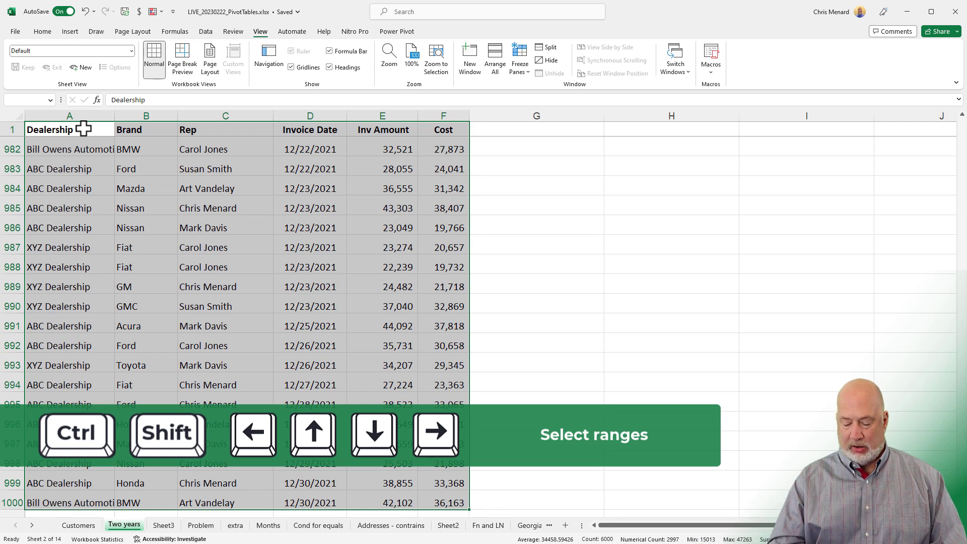
key("ctrl+Home")
key("Up")
key("Right")
key("Right")
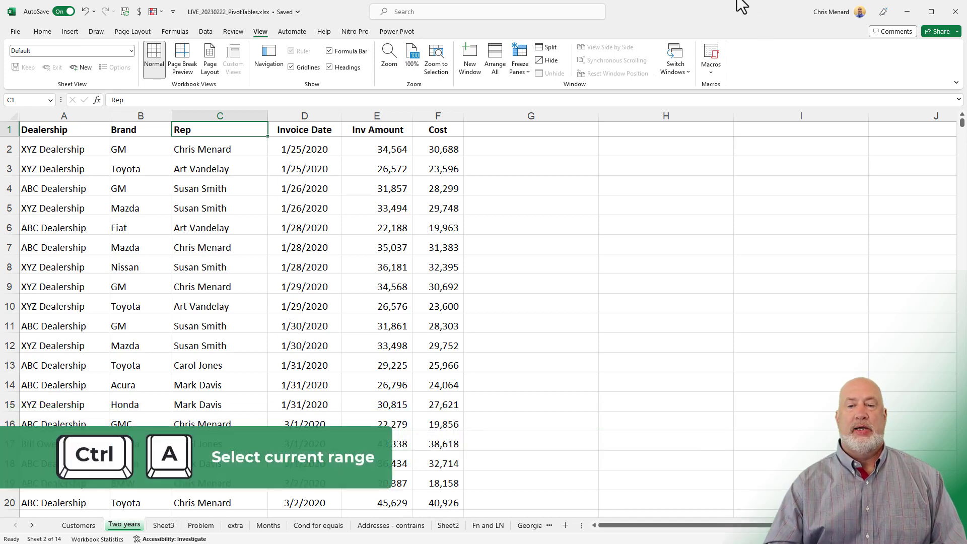
Fill H2:H10 with 'chirs' in one go, then select the whole data table from C2
left_click_drag(660, 151, 652, 296)
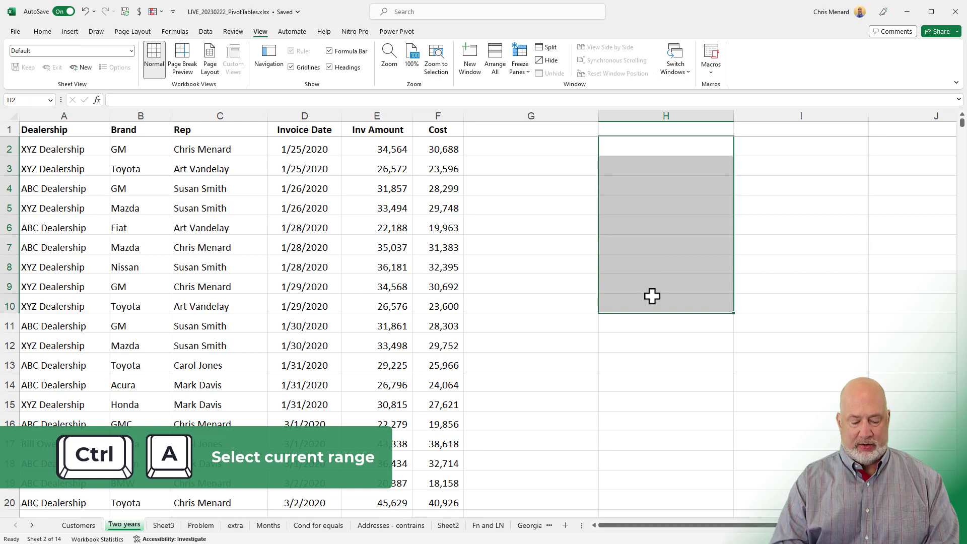
type("chirs")
key("ctrl+Return")
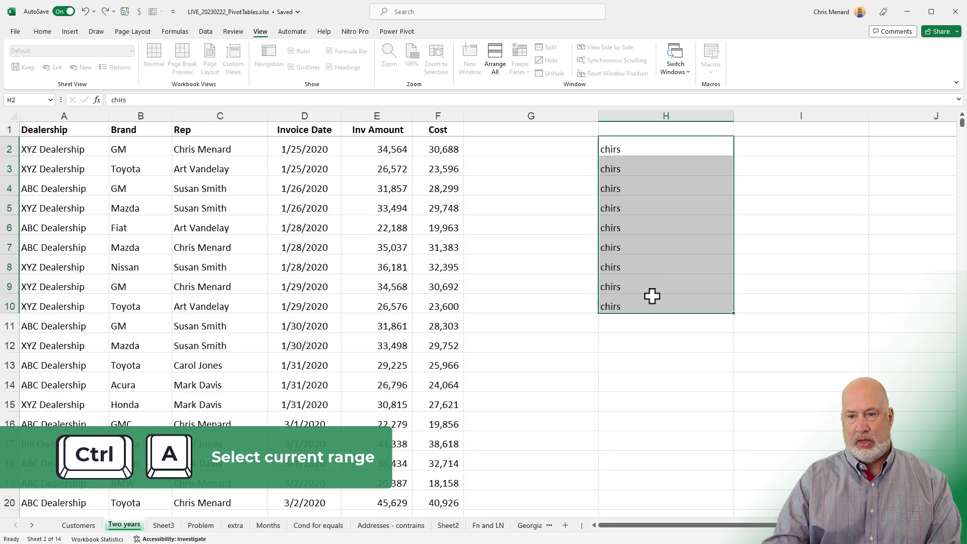
left_click(252, 153)
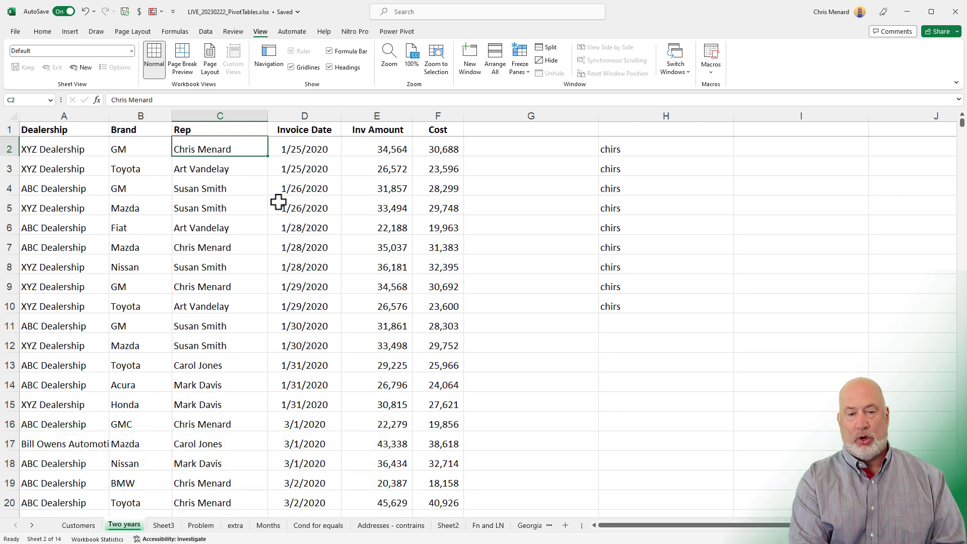
key("ctrl+a")
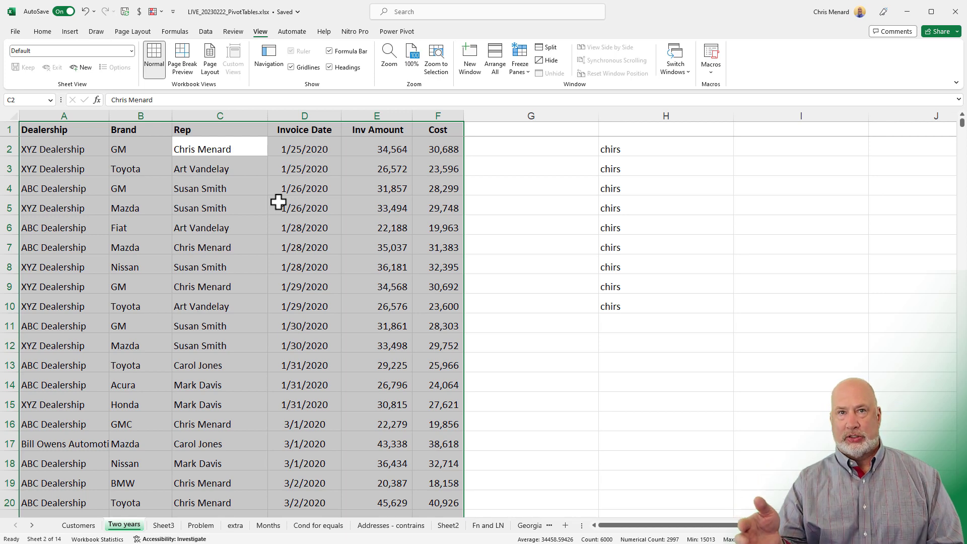
Delete column H from its right-click menu
left_click(611, 129)
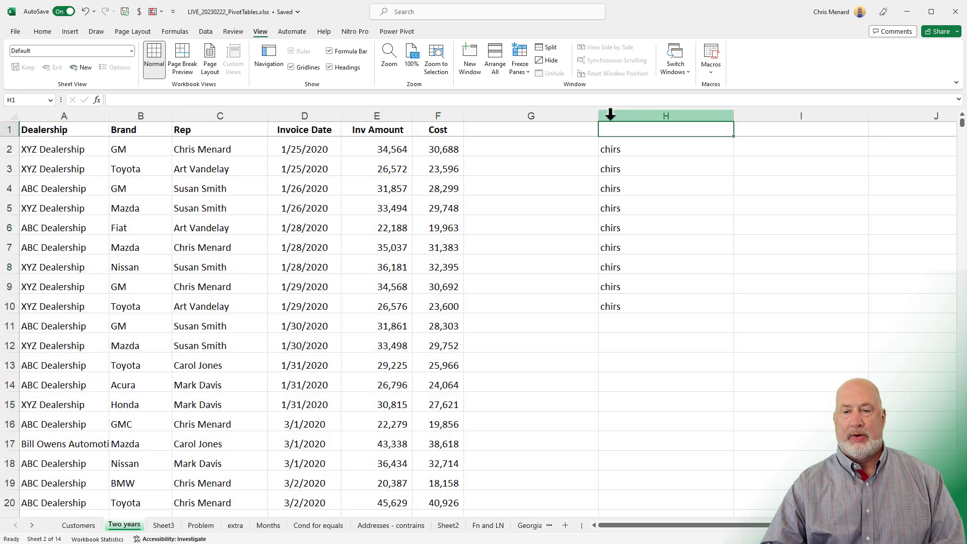
left_click(611, 116)
right_click(609, 117)
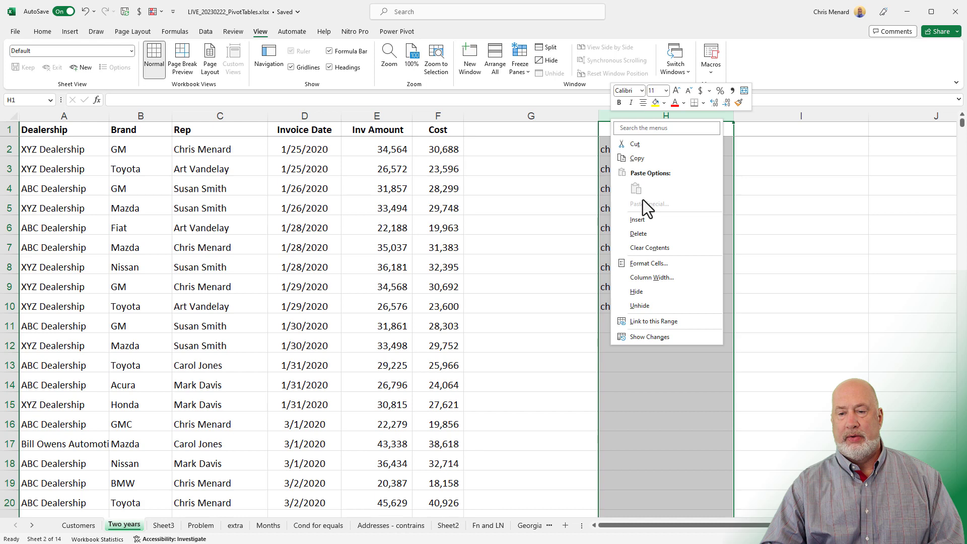
left_click(645, 237)
Select the entire worksheet, then clear the selection at cell B2
left_click(390, 184)
left_click(244, 165)
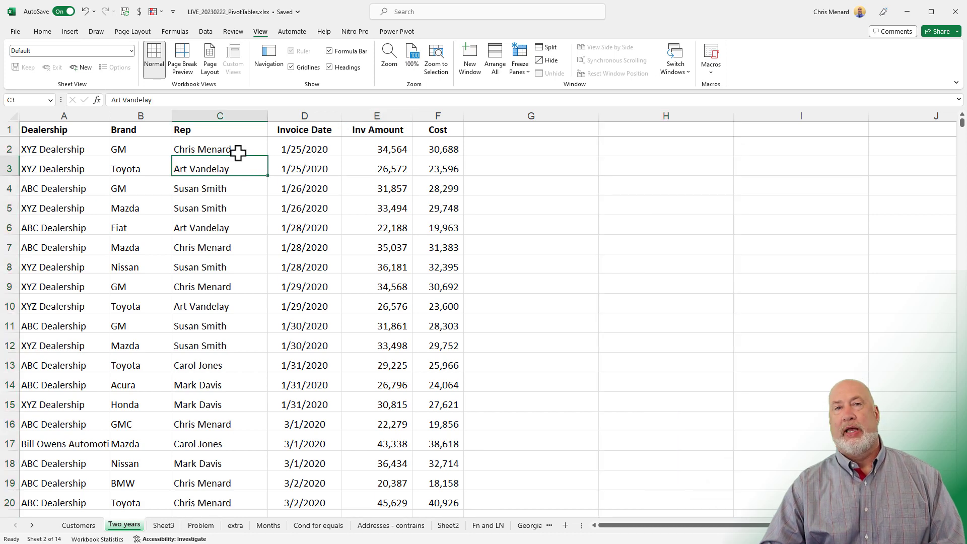
left_click(12, 116)
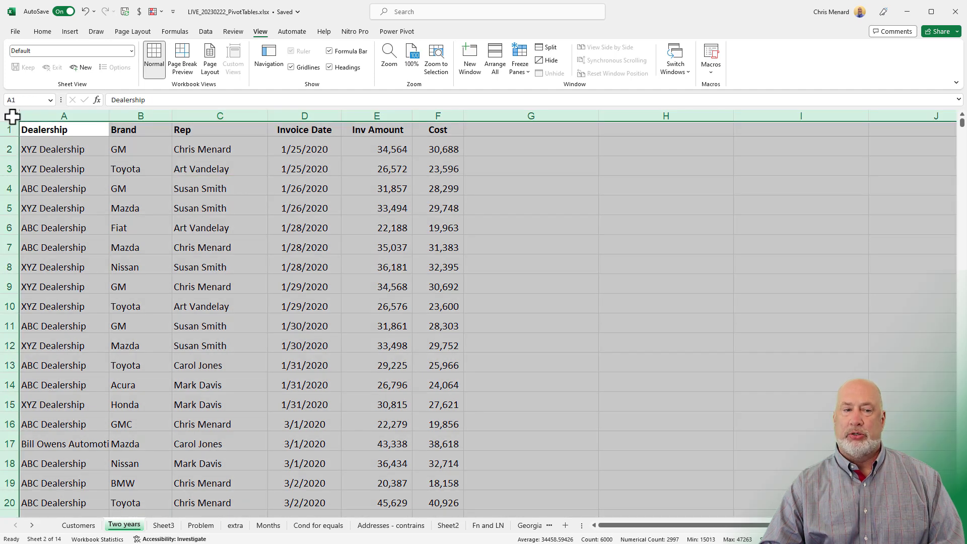
left_click(147, 151)
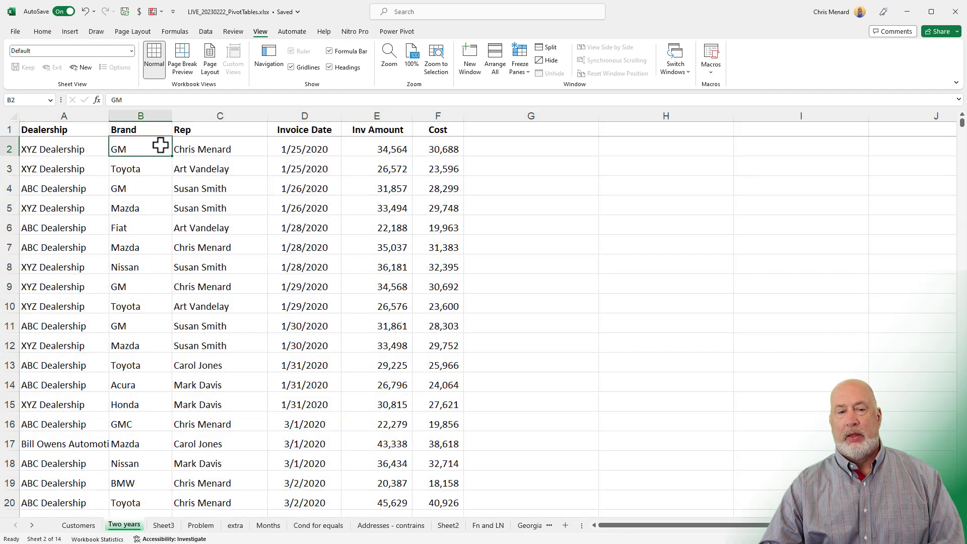
left_click(208, 132)
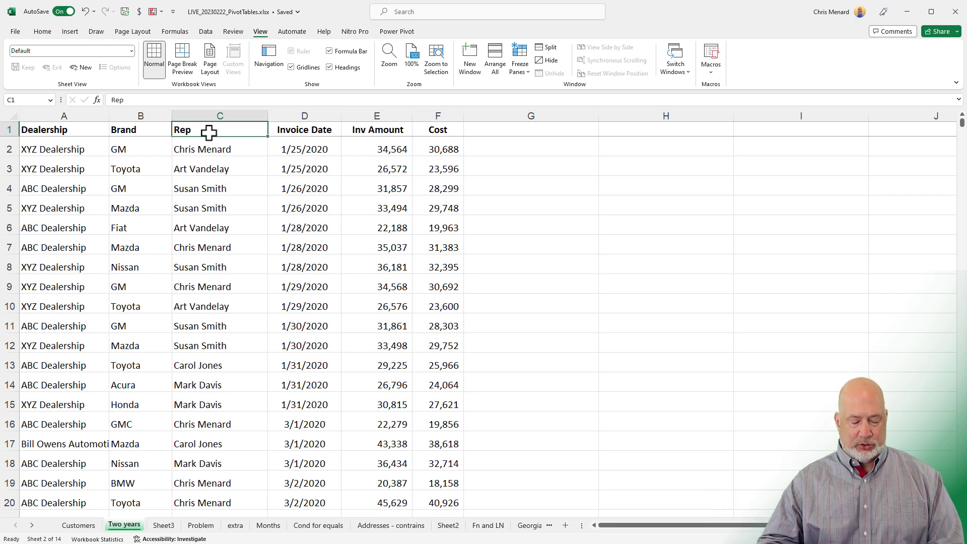
key("ctrl+shift+Right")
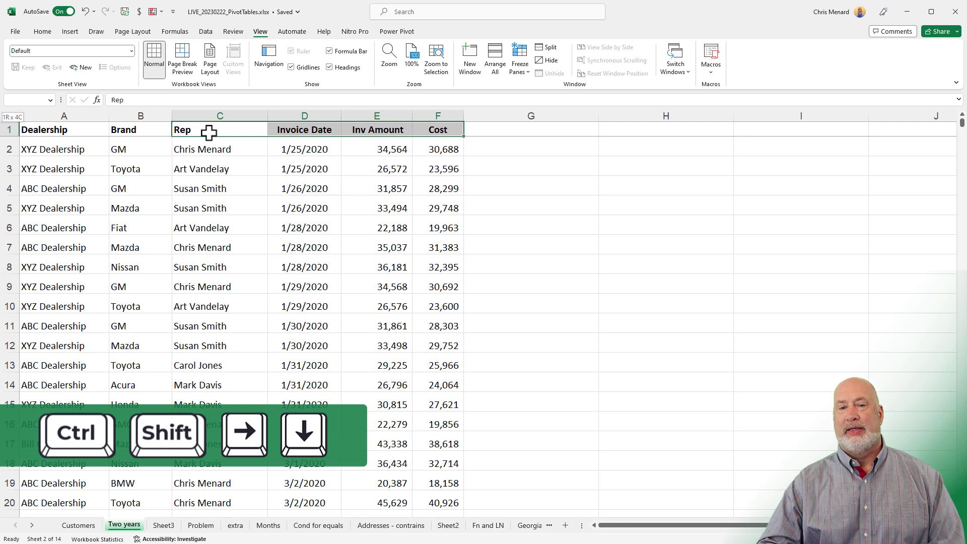
key("ctrl+shift+Down")
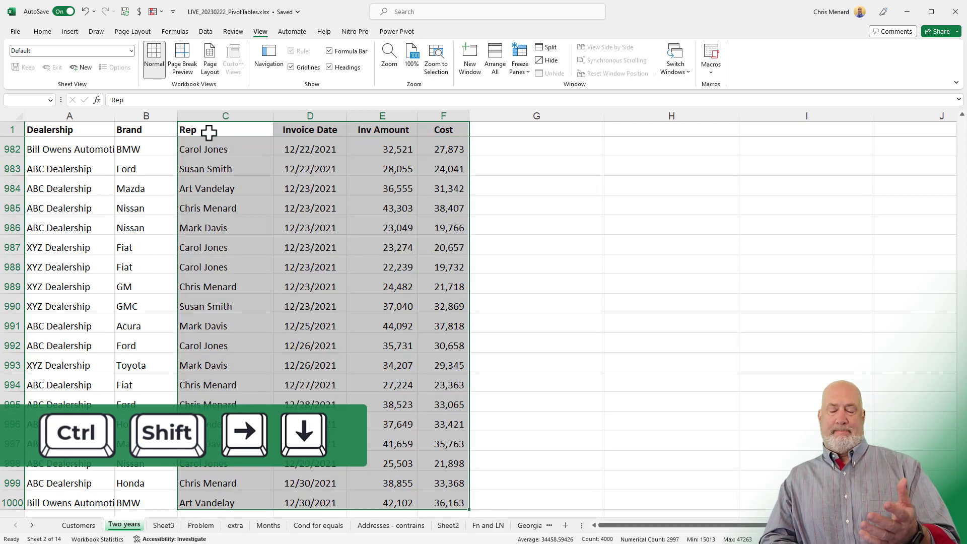
key("ctrl+Home")
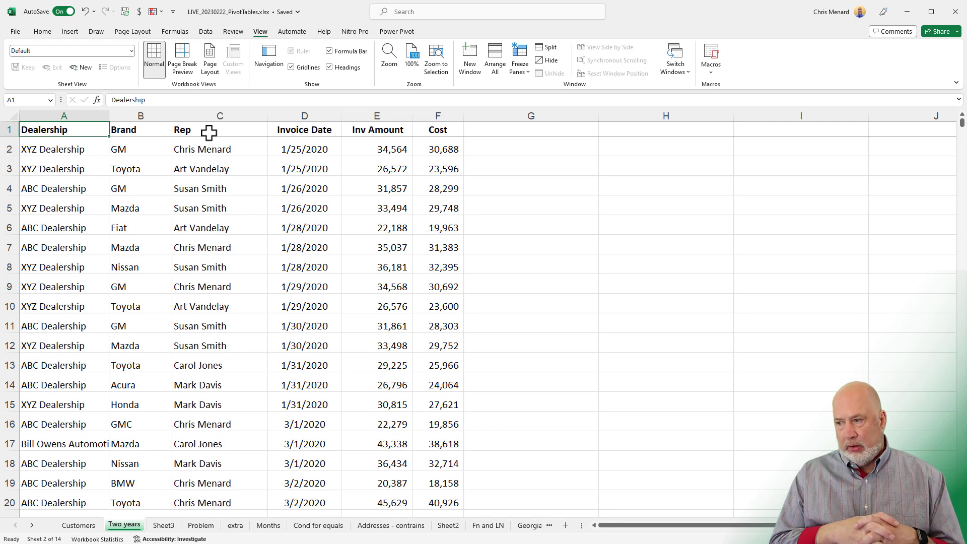
Jump from Mazda in B5 to the last Brand in B1000, then select blank B1001
left_click(168, 209)
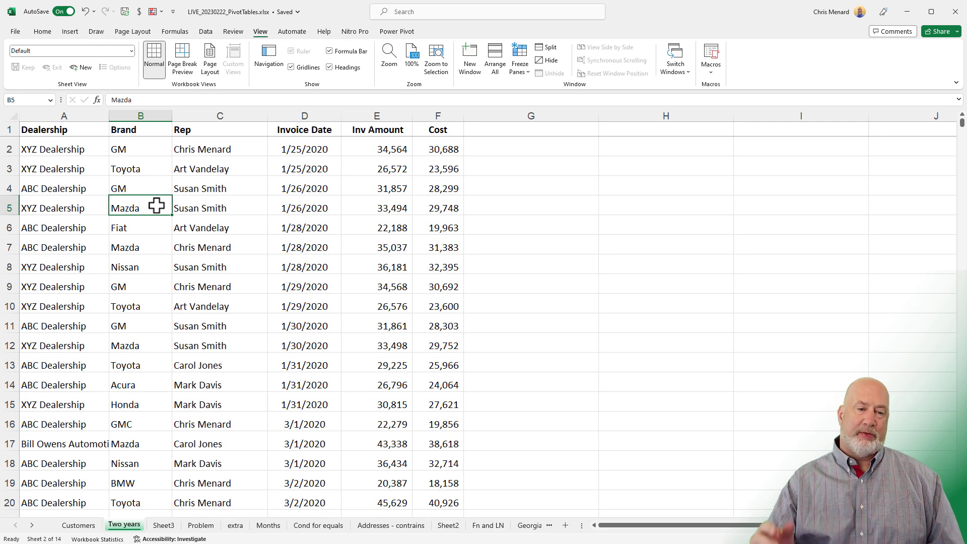
key("ctrl+Down")
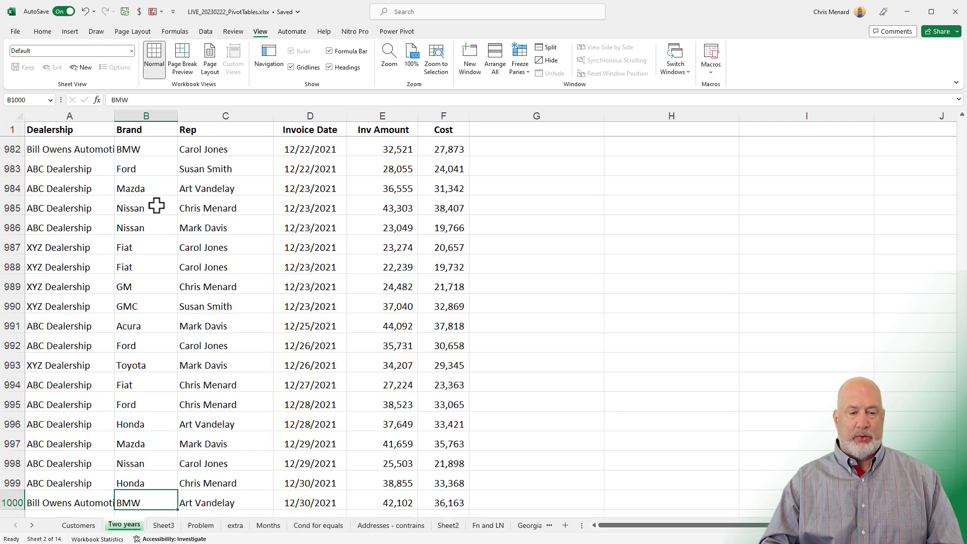
scroll(151, 222, "down", 5)
left_click(151, 222)
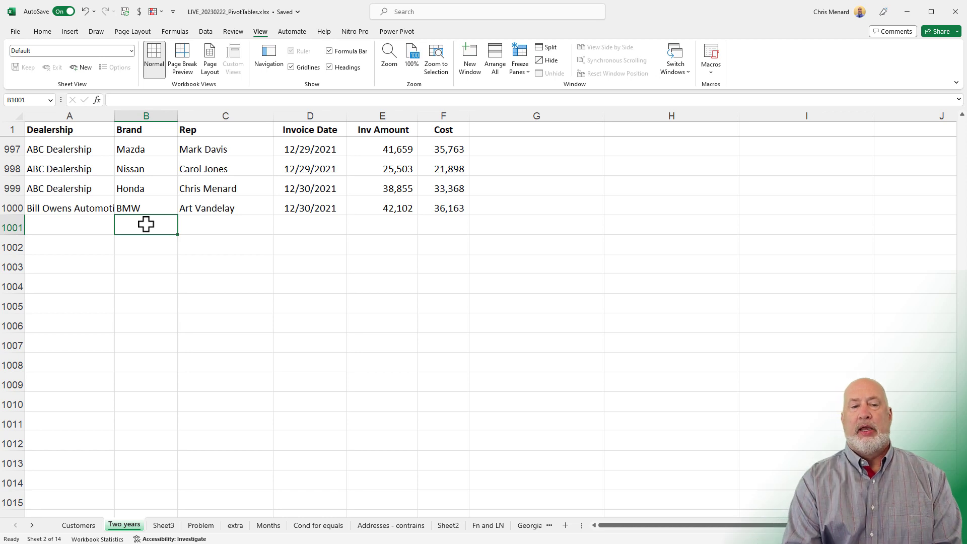
Remove the stray F from B1001, then jump from B987 to B1000 and select B1001
type("F")
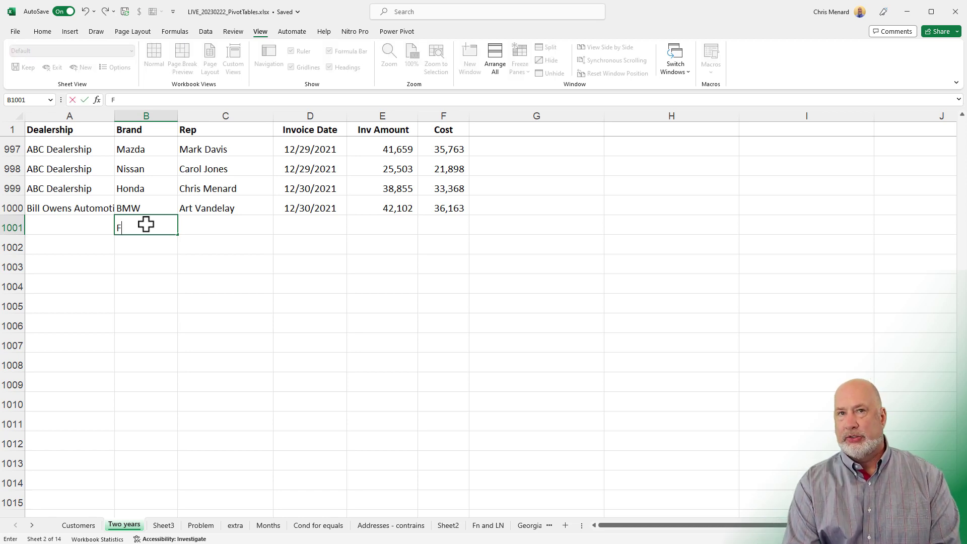
key("BackSpace")
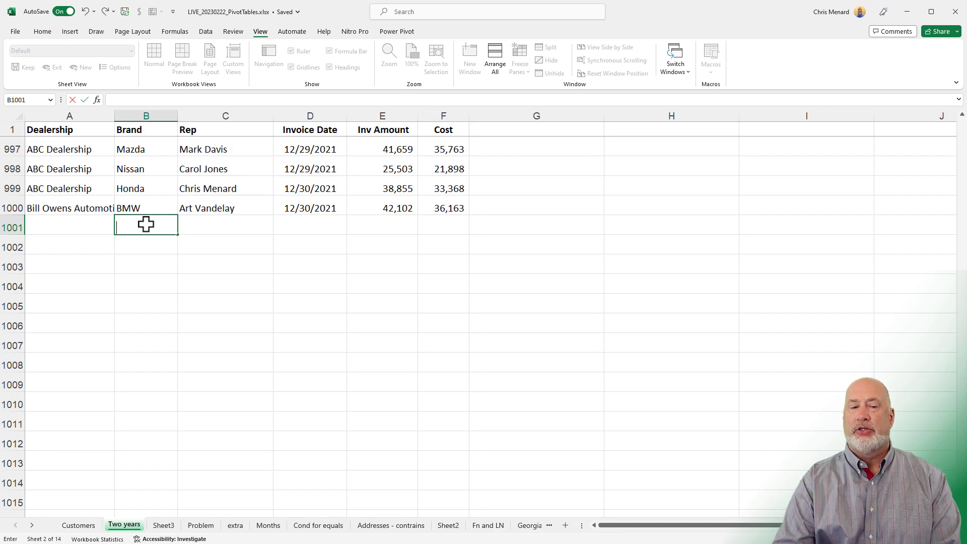
scroll(146, 222, "up", 5)
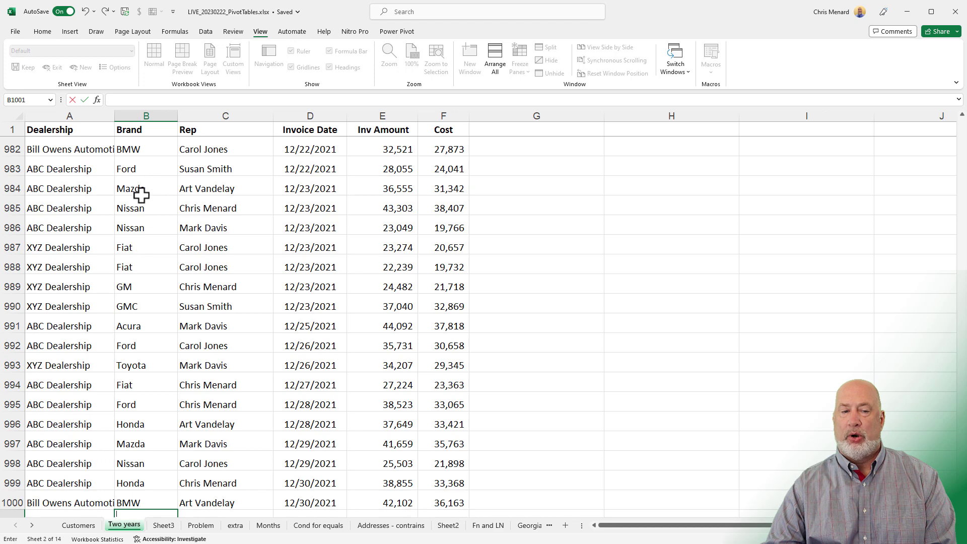
left_click(136, 247)
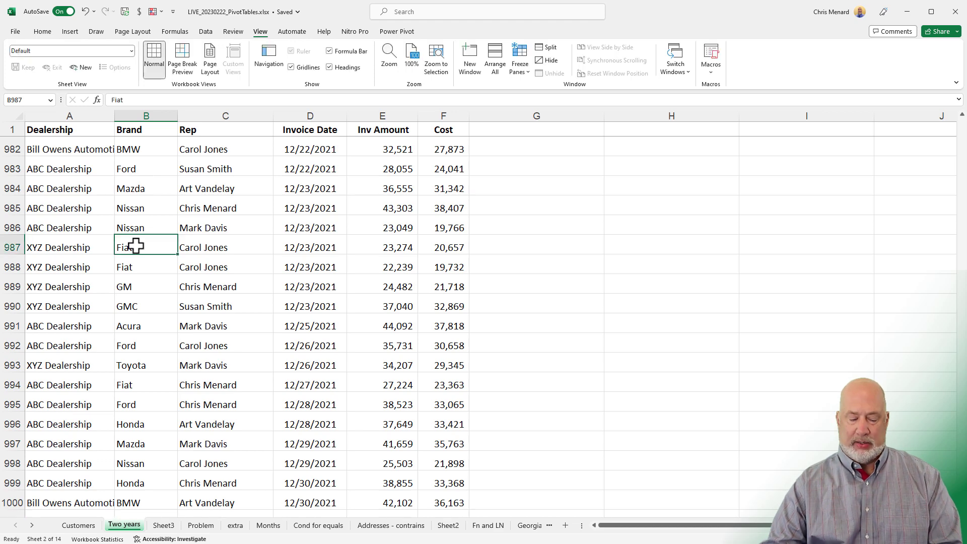
key("ctrl+Down")
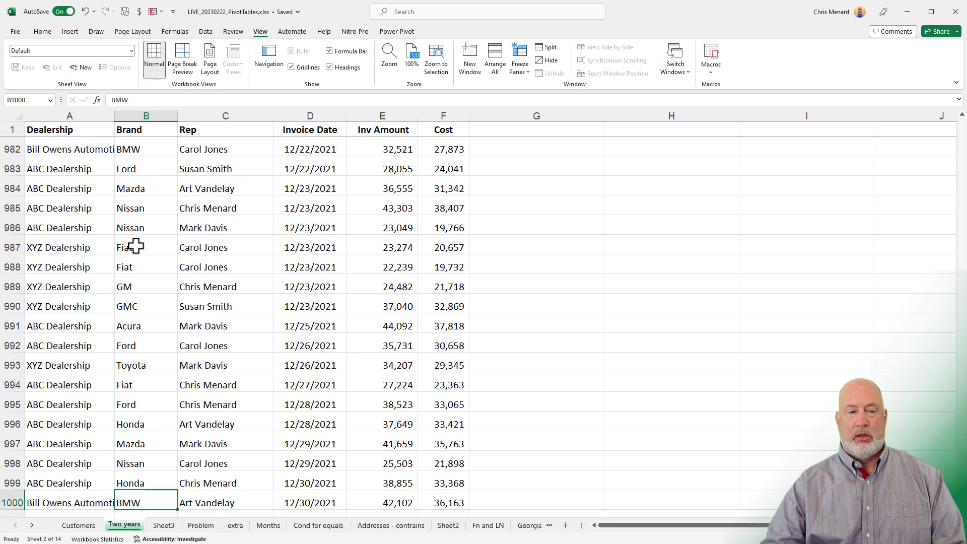
scroll(147, 268, "down", 5)
left_click(141, 227)
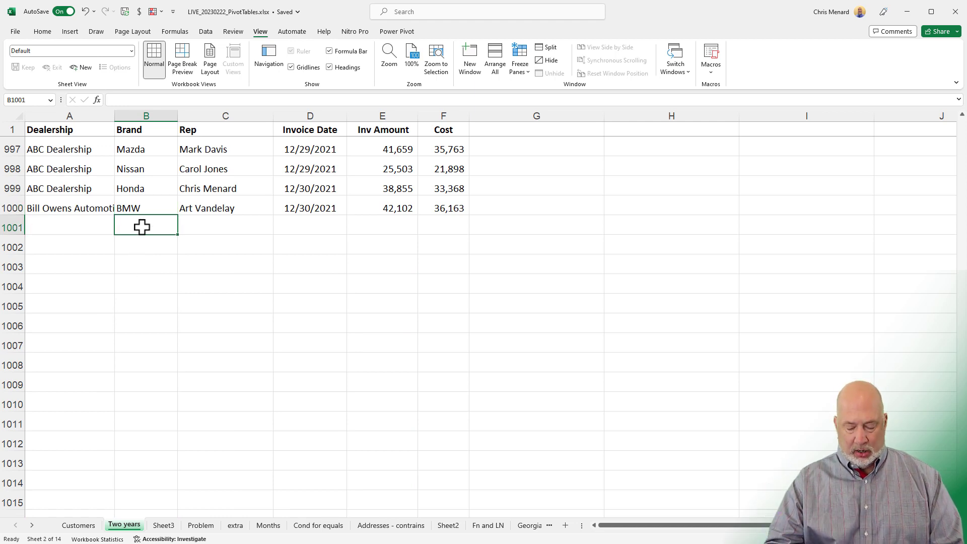
Enter GMC in B1001 from the Alt+Down list of existing brands
key("alt+Down")
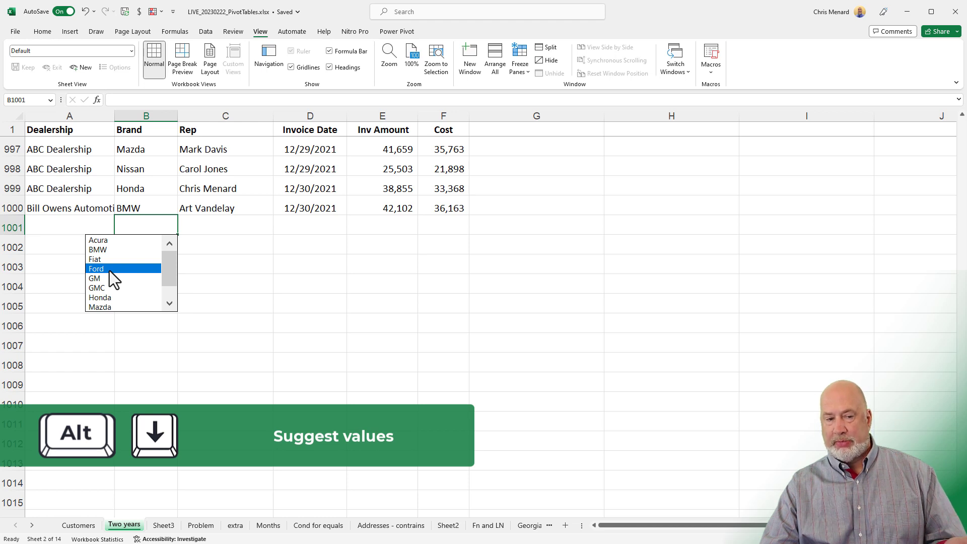
key("Escape")
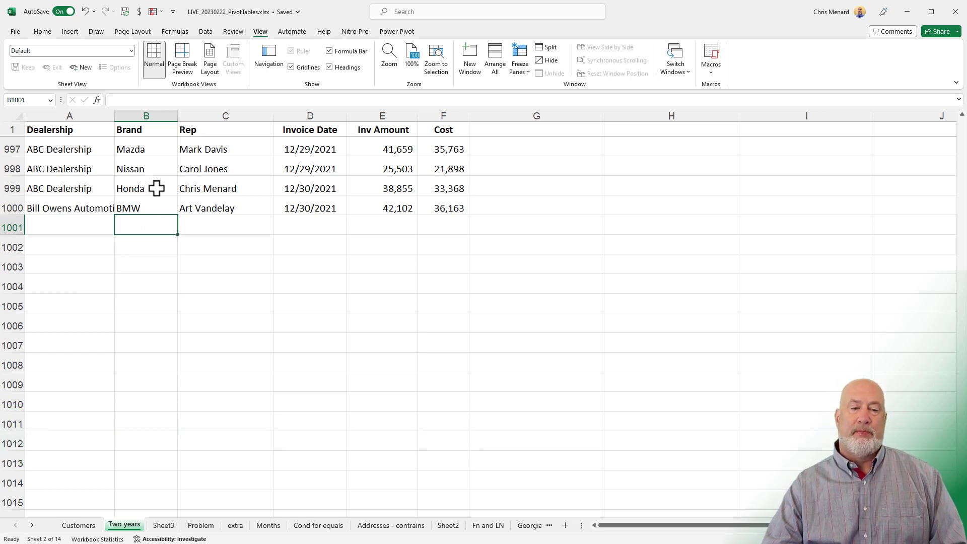
key("alt+Down")
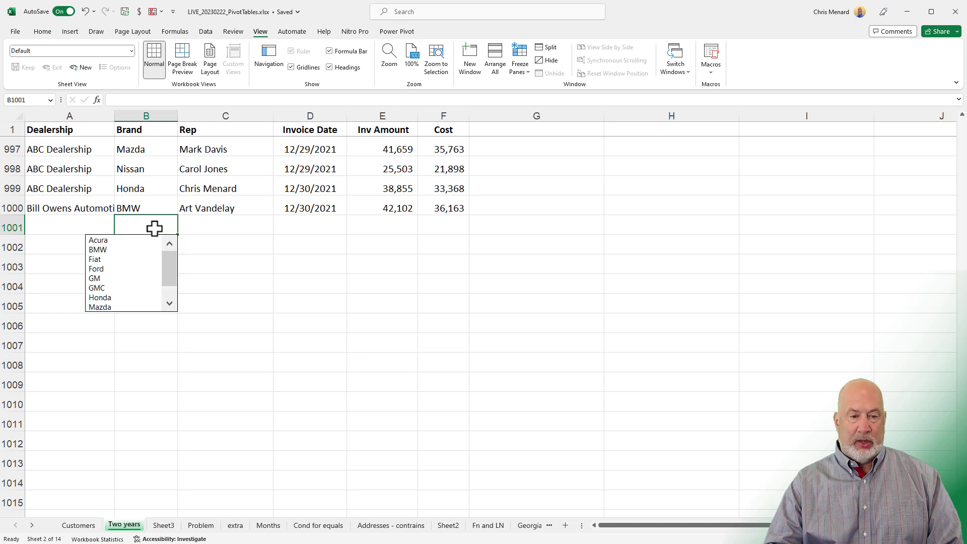
key("Down")
key("Down")
key("Down")
key("Down")
key("Down")
key("Down")
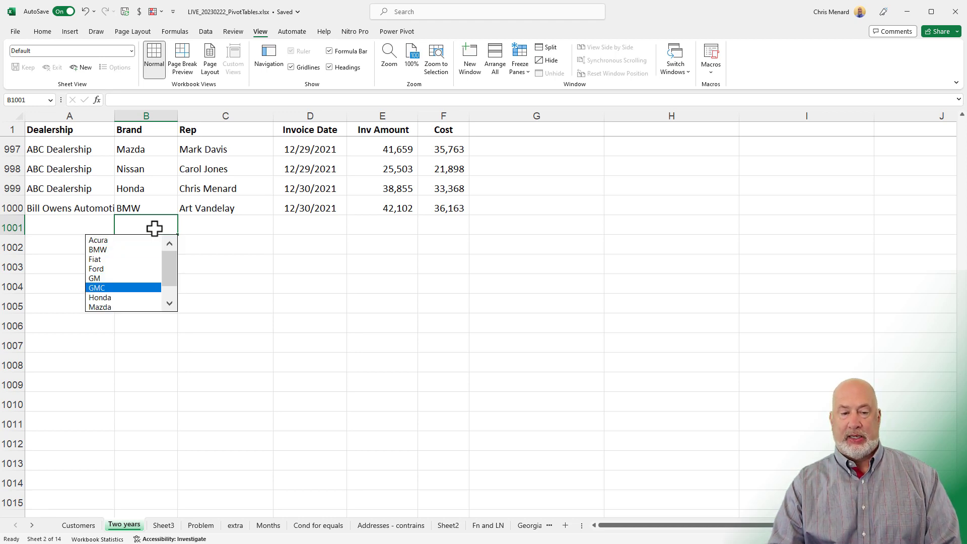
key("Return")
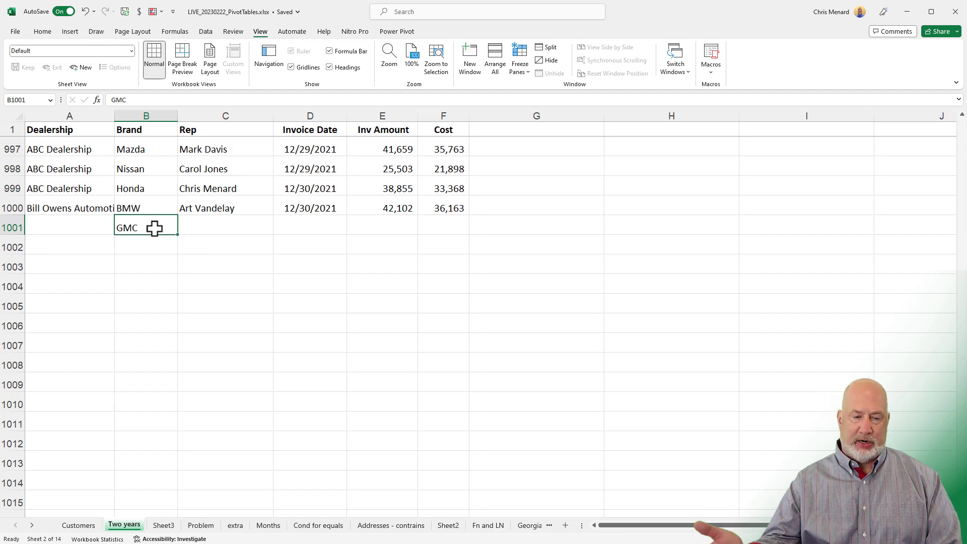
Step right and back left along row 924 from B924, then go to C943
scroll(155, 227, "up", 20)
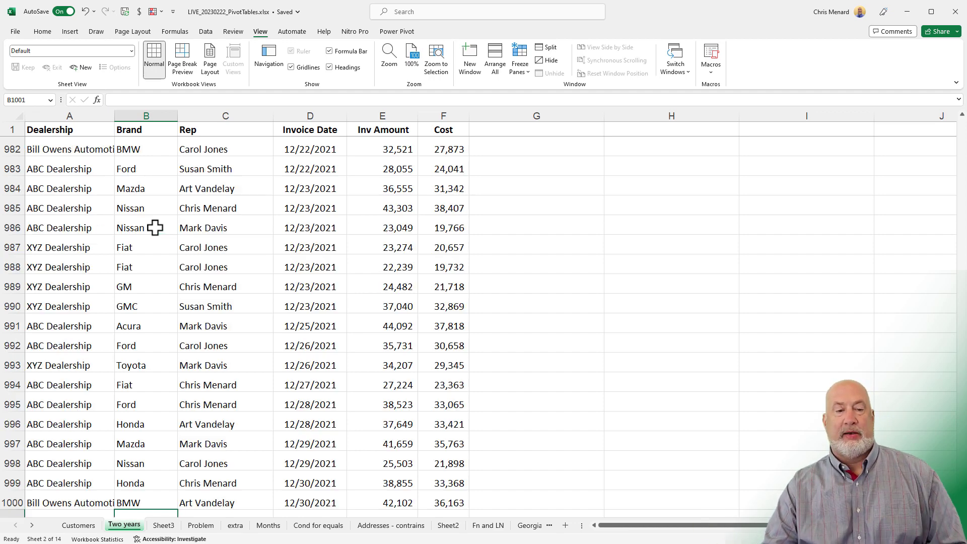
scroll(155, 227, "down", 7)
left_click(157, 188)
key("Right")
key("Right")
key("Right")
key("Right")
key("Right")
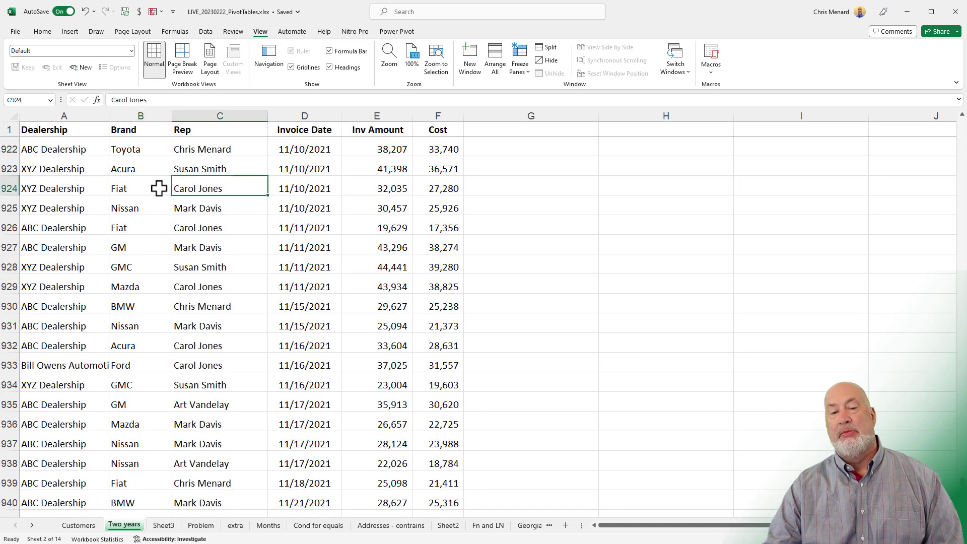
key("Right")
key("Right")
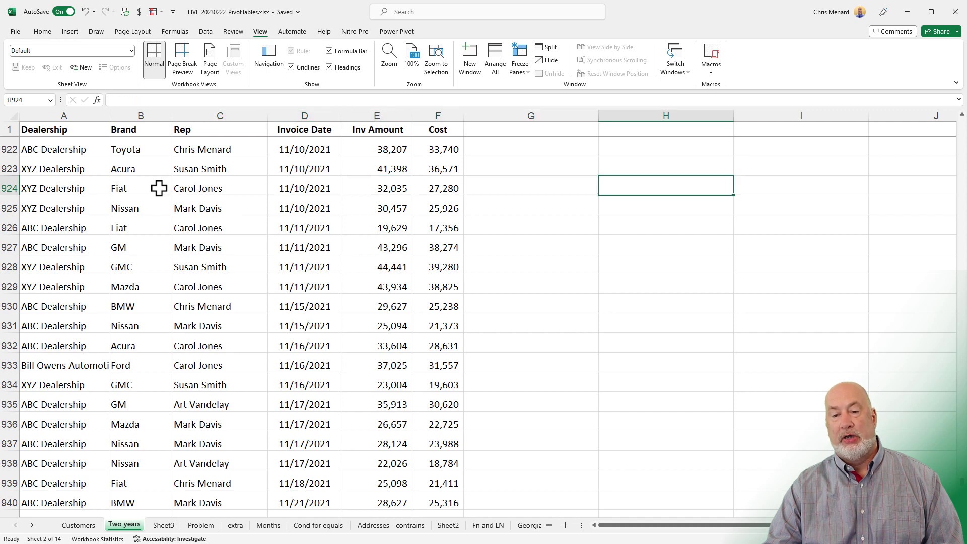
key("Left")
key("Left")
key("Left")
key("Left")
key("Left")
key("Left")
key("Left")
key("Left")
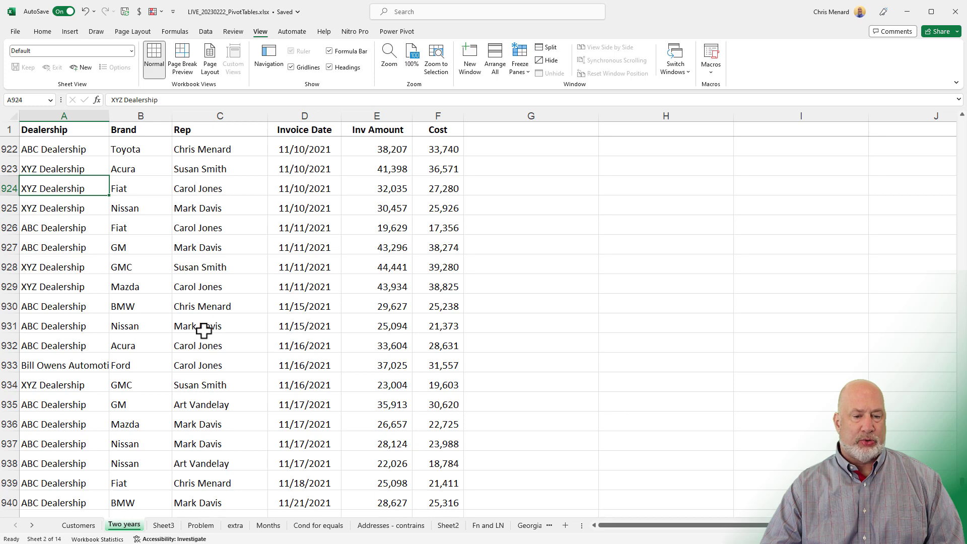
scroll(203, 331, "down", 5)
left_click(199, 267)
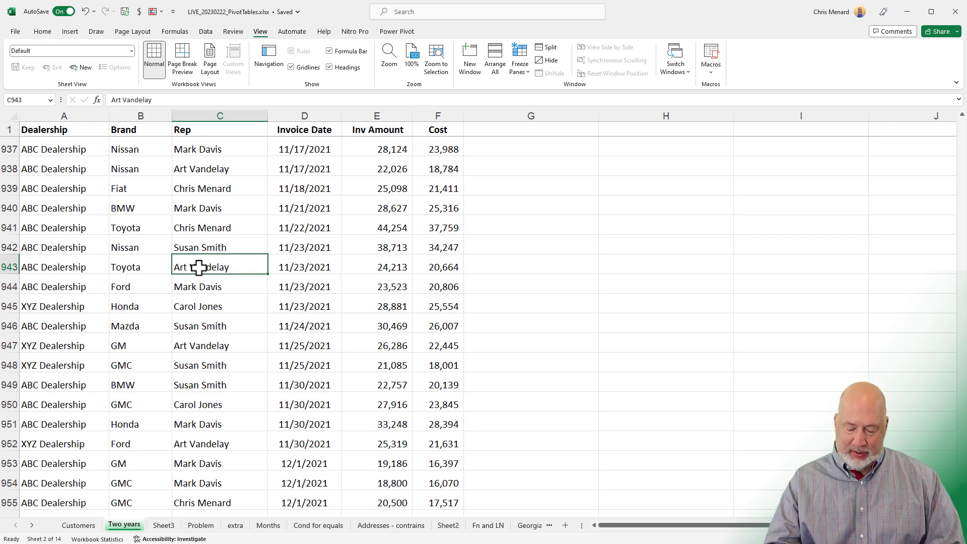
key("alt")
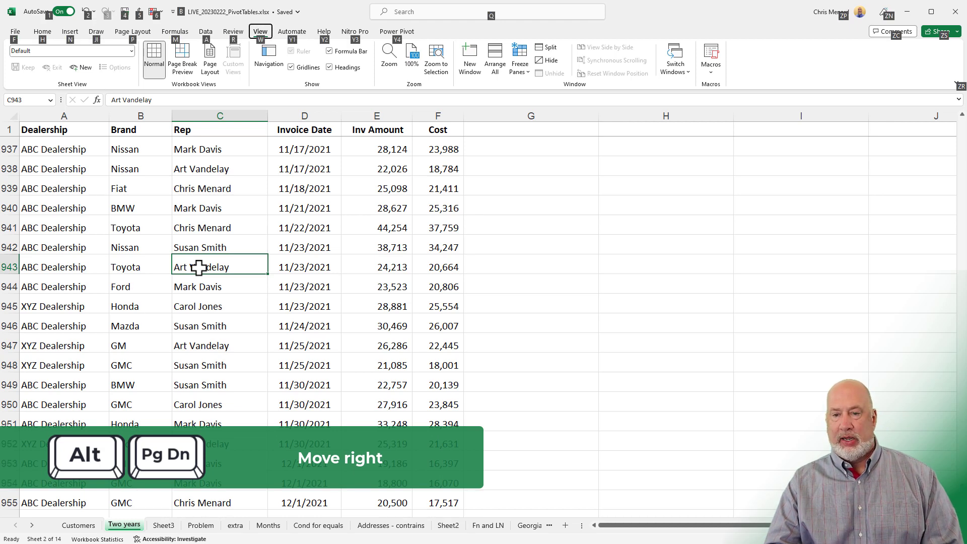
key("Escape")
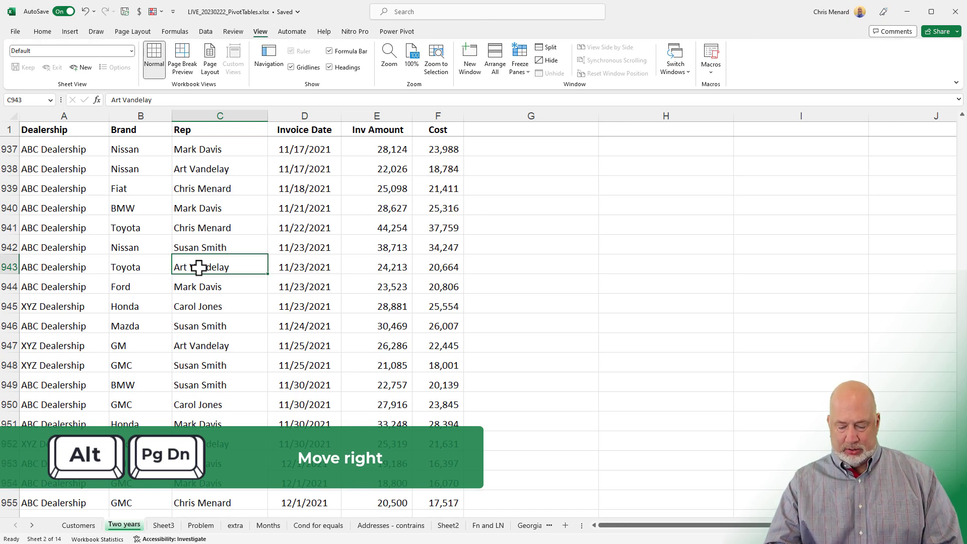
key("alt+Page_Down")
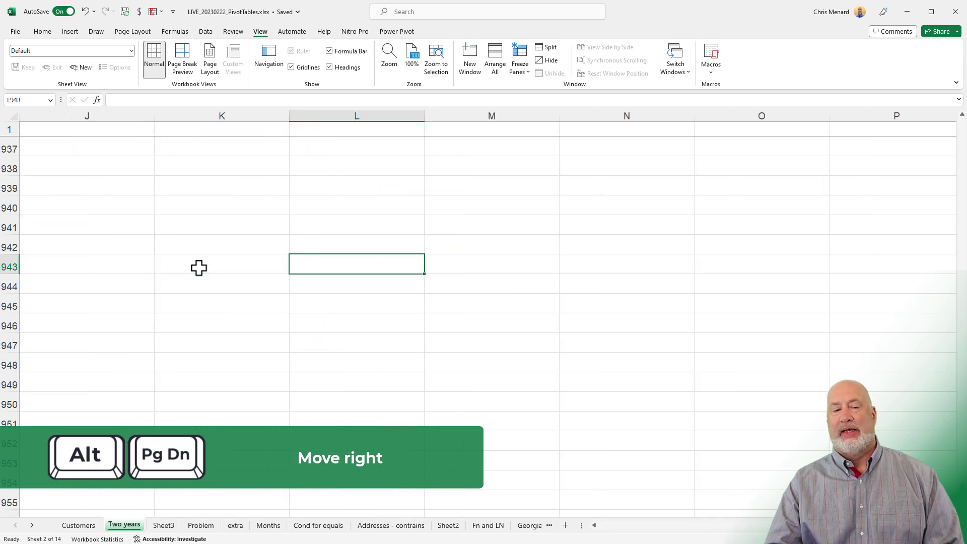
key("alt+Page_Down")
key("alt+Page_Down")
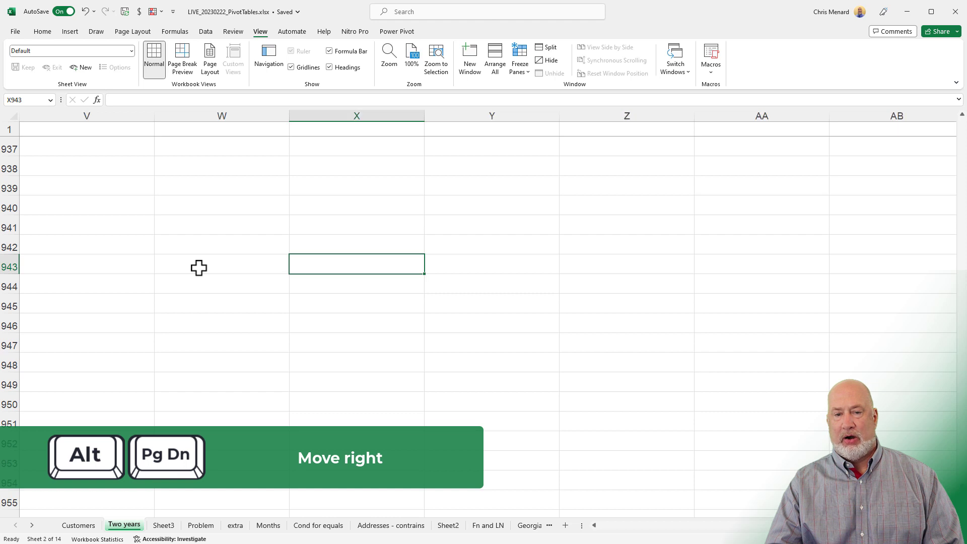
key("alt+Page_Down")
key("alt+Page_Down")
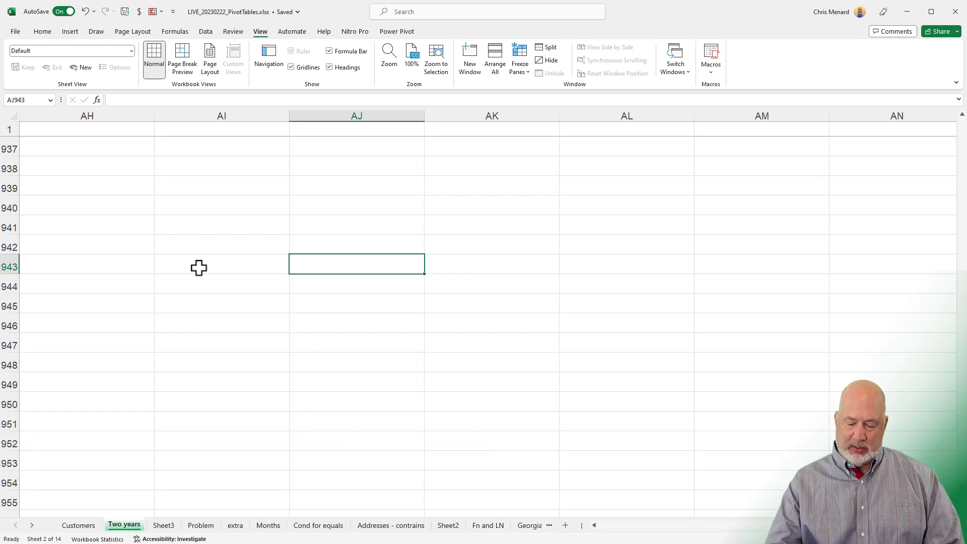
key("alt+Page_Up")
key("alt+Page_Up")
key("alt+Page_Up")
key("alt+Page_Up")
key("alt+Page_Up")
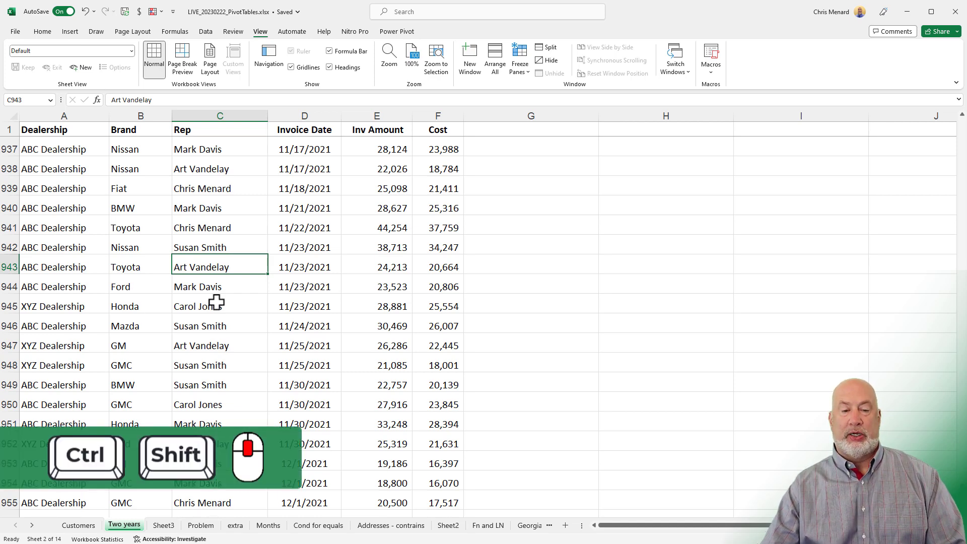
scroll(223, 288, "right", 5)
scroll(223, 288, "right", 5)
scroll(223, 288, "right", 5)
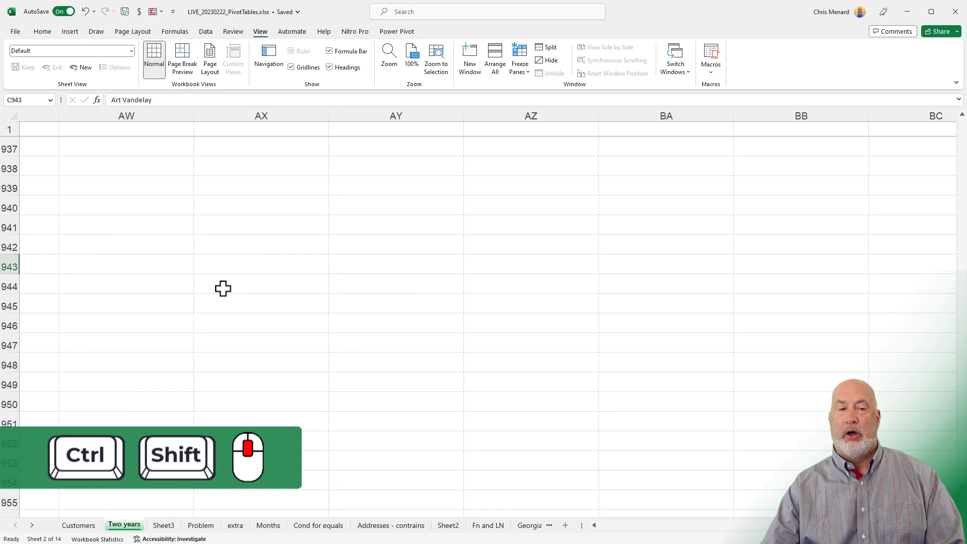
scroll(229, 285, "right", 5)
scroll(229, 285, "right", 20)
scroll(229, 285, "right", 5)
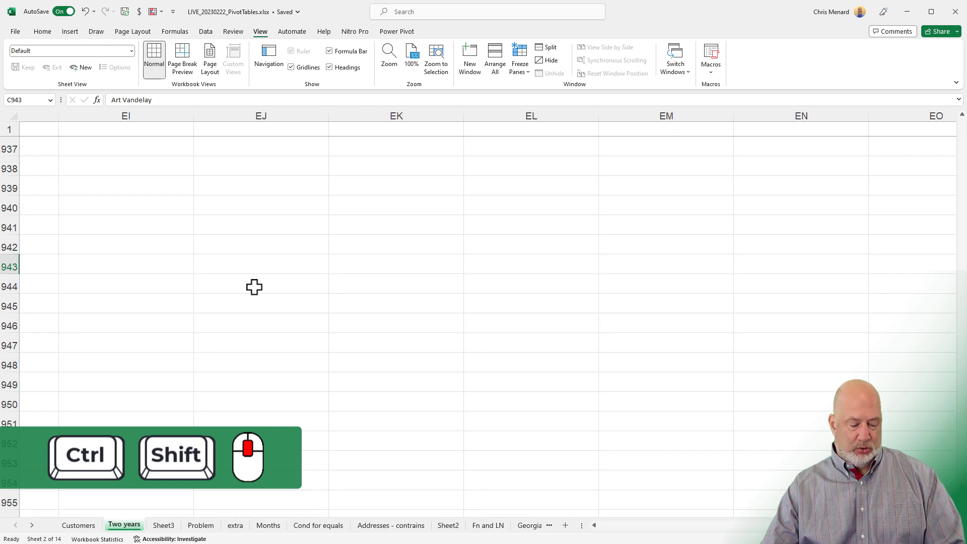
scroll(254, 287, "left", 20)
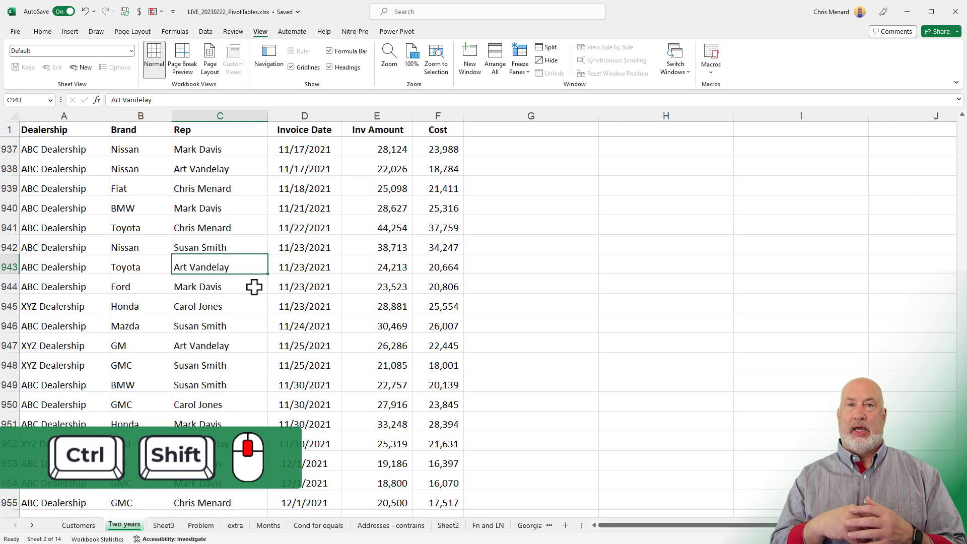
Jump from the Rep column back to cell A1, then move right to the Rep heading in C1
key("Up")
key("Up")
key("Up")
key("Up")
key("Up")
key("Up")
key("Up")
key("Up")
key("Up")
key("Up")
key("Up")
key("Up")
key("Up")
key("Up")
key("Up")
key("Up")
key("Up")
key("Up")
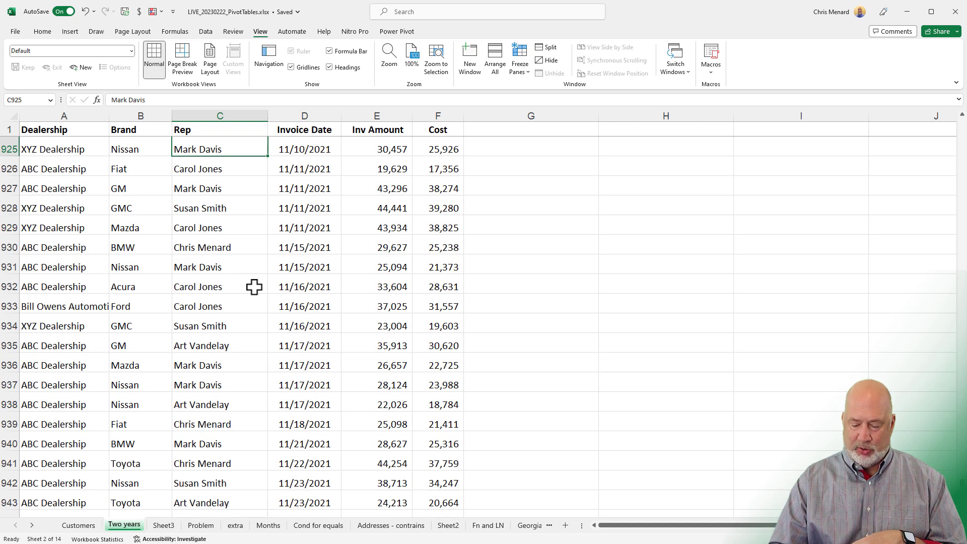
key("Left")
key("ctrl+Home")
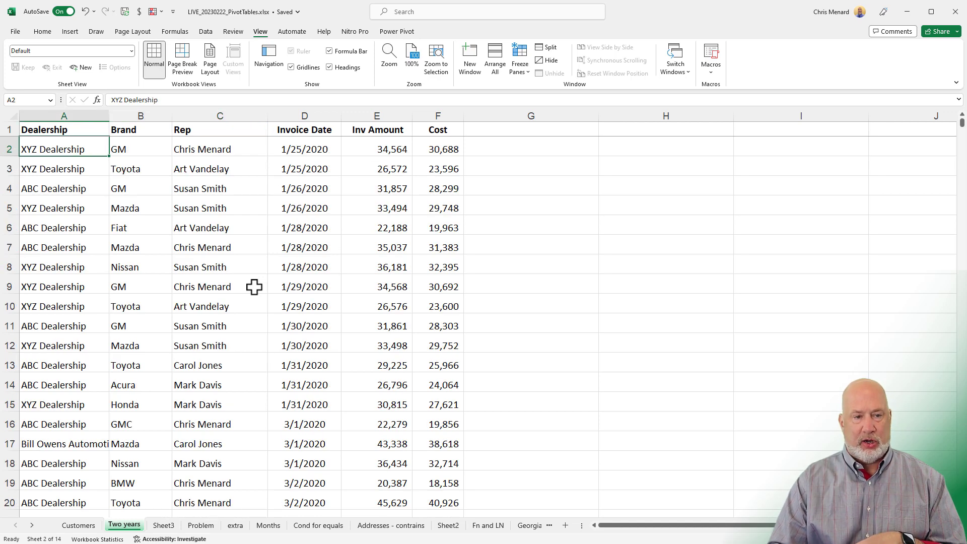
key("Right")
key("Right")
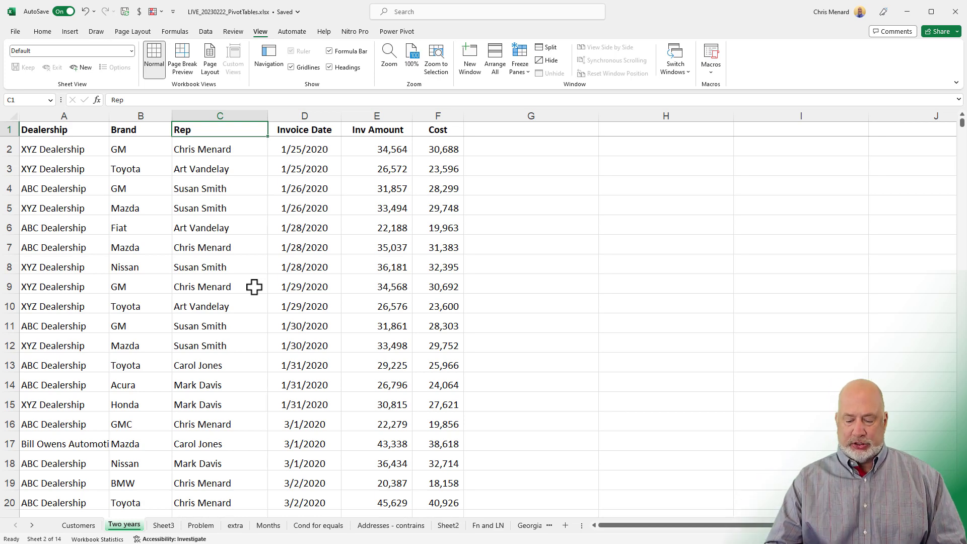
Page down two screens of sales rows, page back up, then switch to Sheet3's monthly brand table
key("Page_Down")
key("Page_Down")
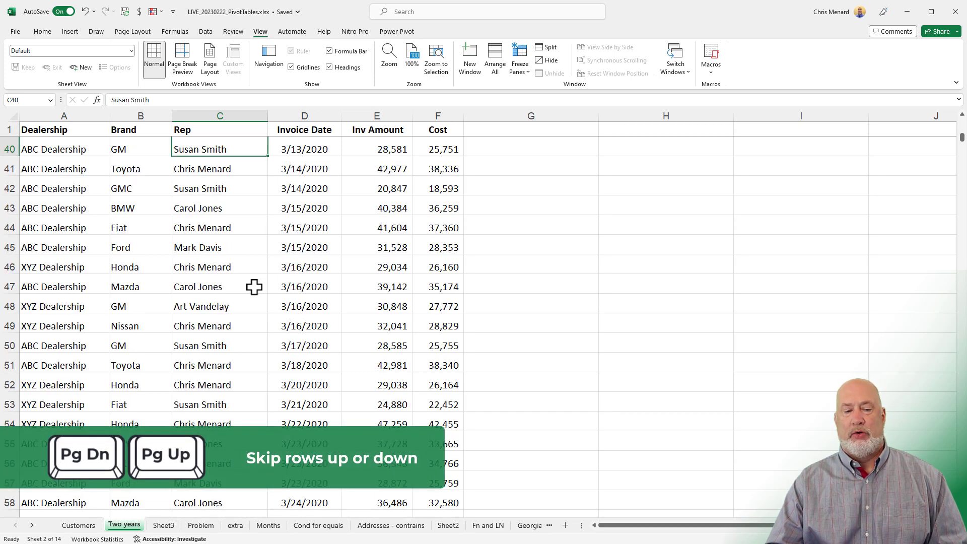
key("Page_Down")
key("Page_Down")
key("Page_Down")
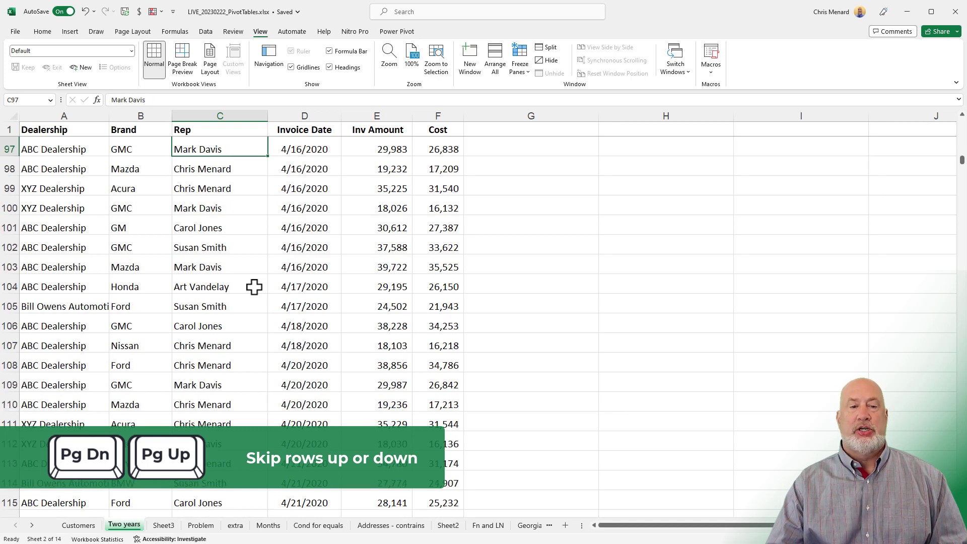
key("Page_Up")
key("Page_Up")
key("Page_Up")
key("Page_Up")
key("Page_Up")
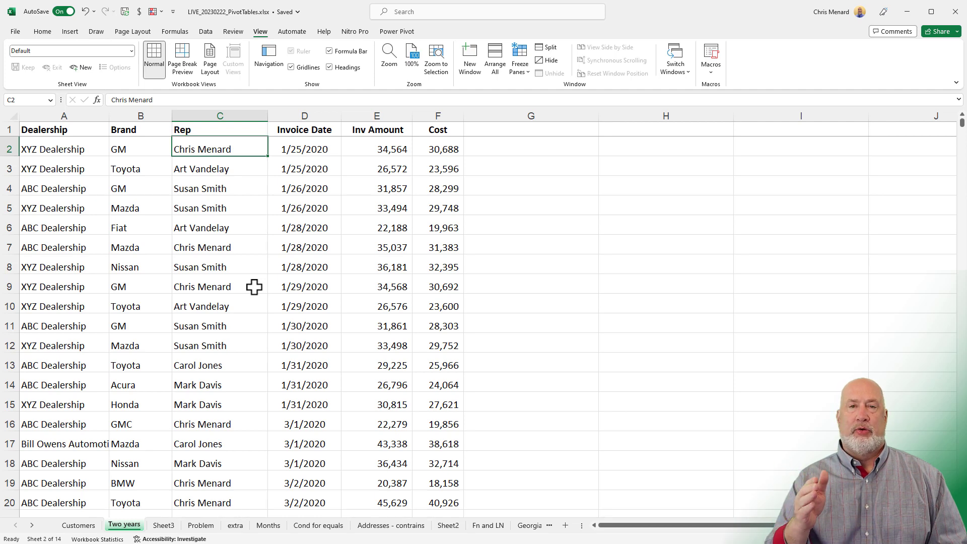
key("ctrl+Page_Down")
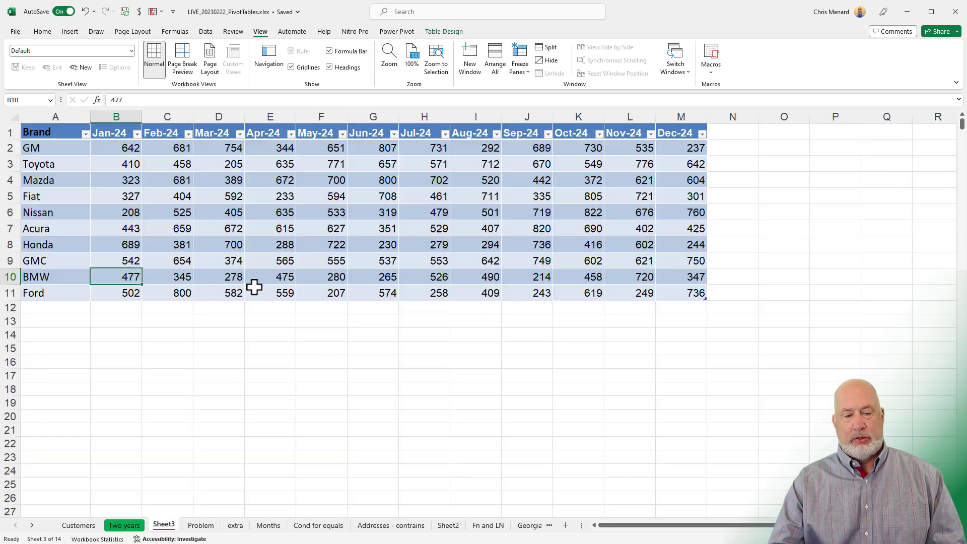